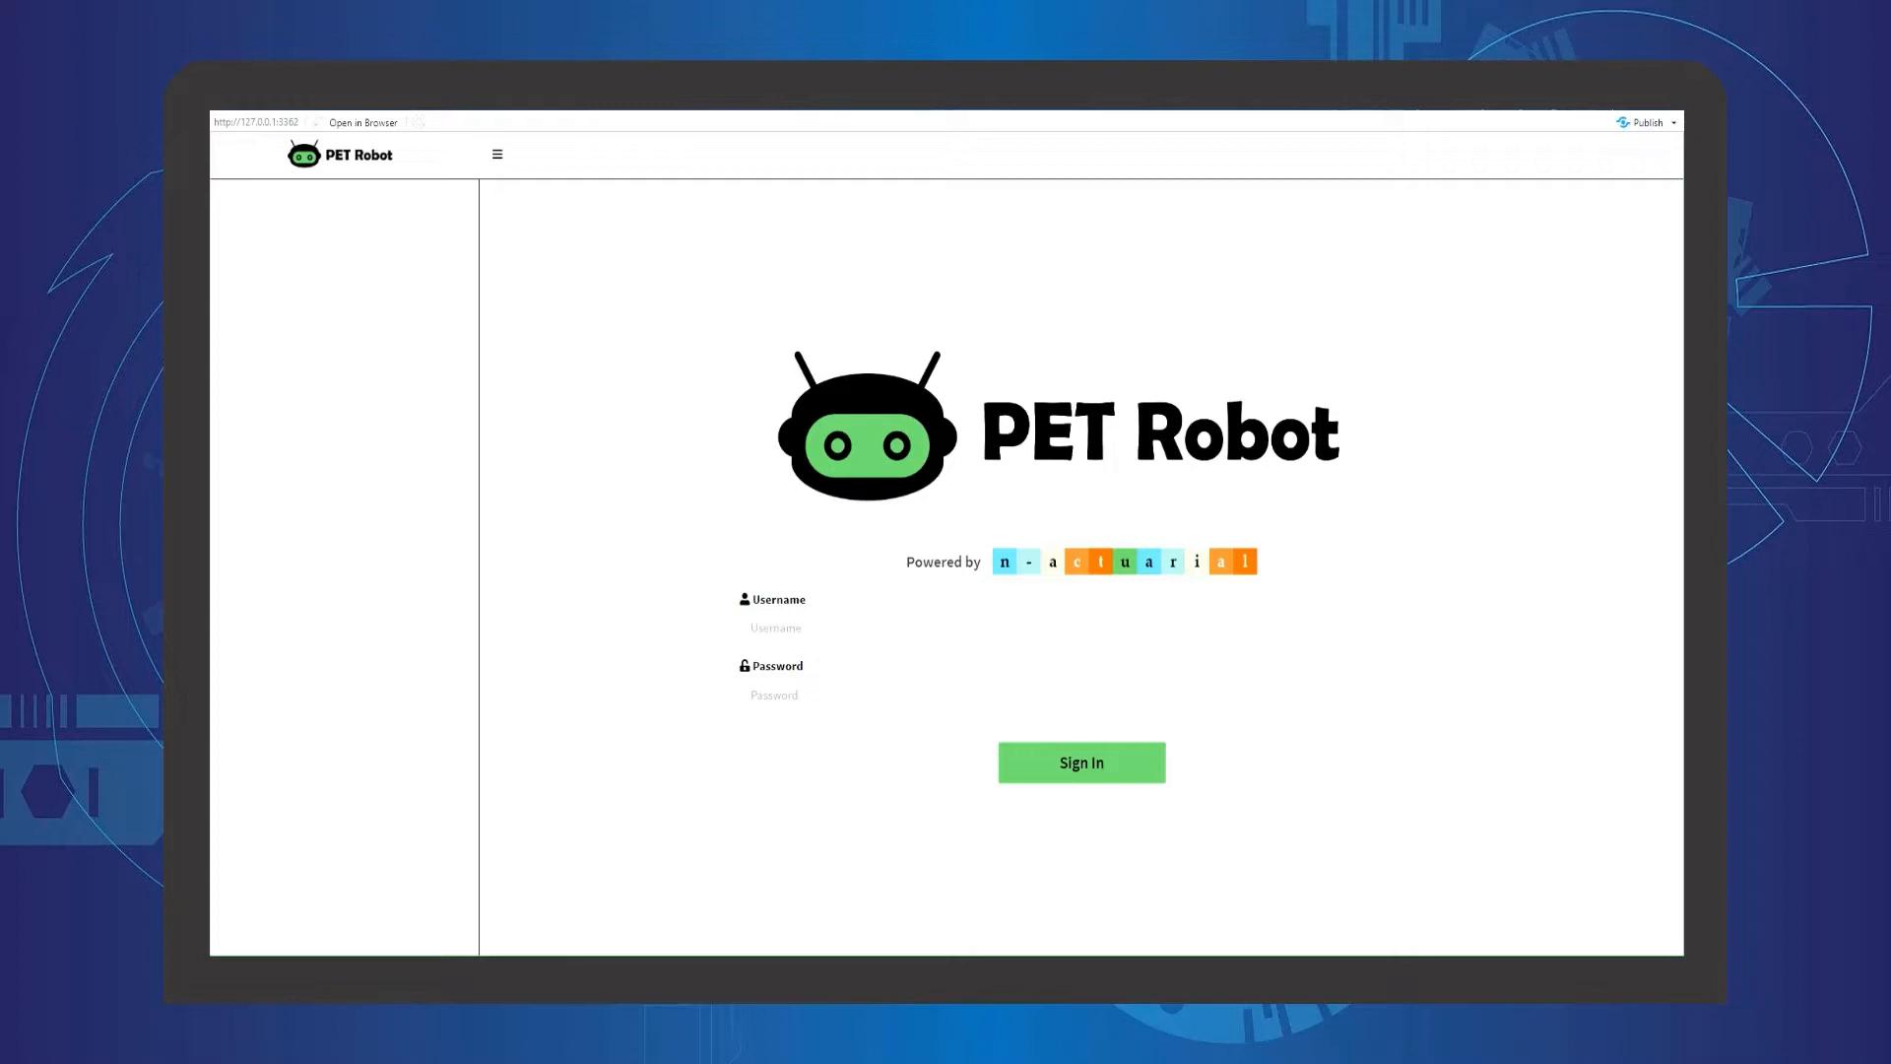
Sign in with the company username and password to reach the Setup page.
{"action": "left_click", "coordinate": [773, 636]}
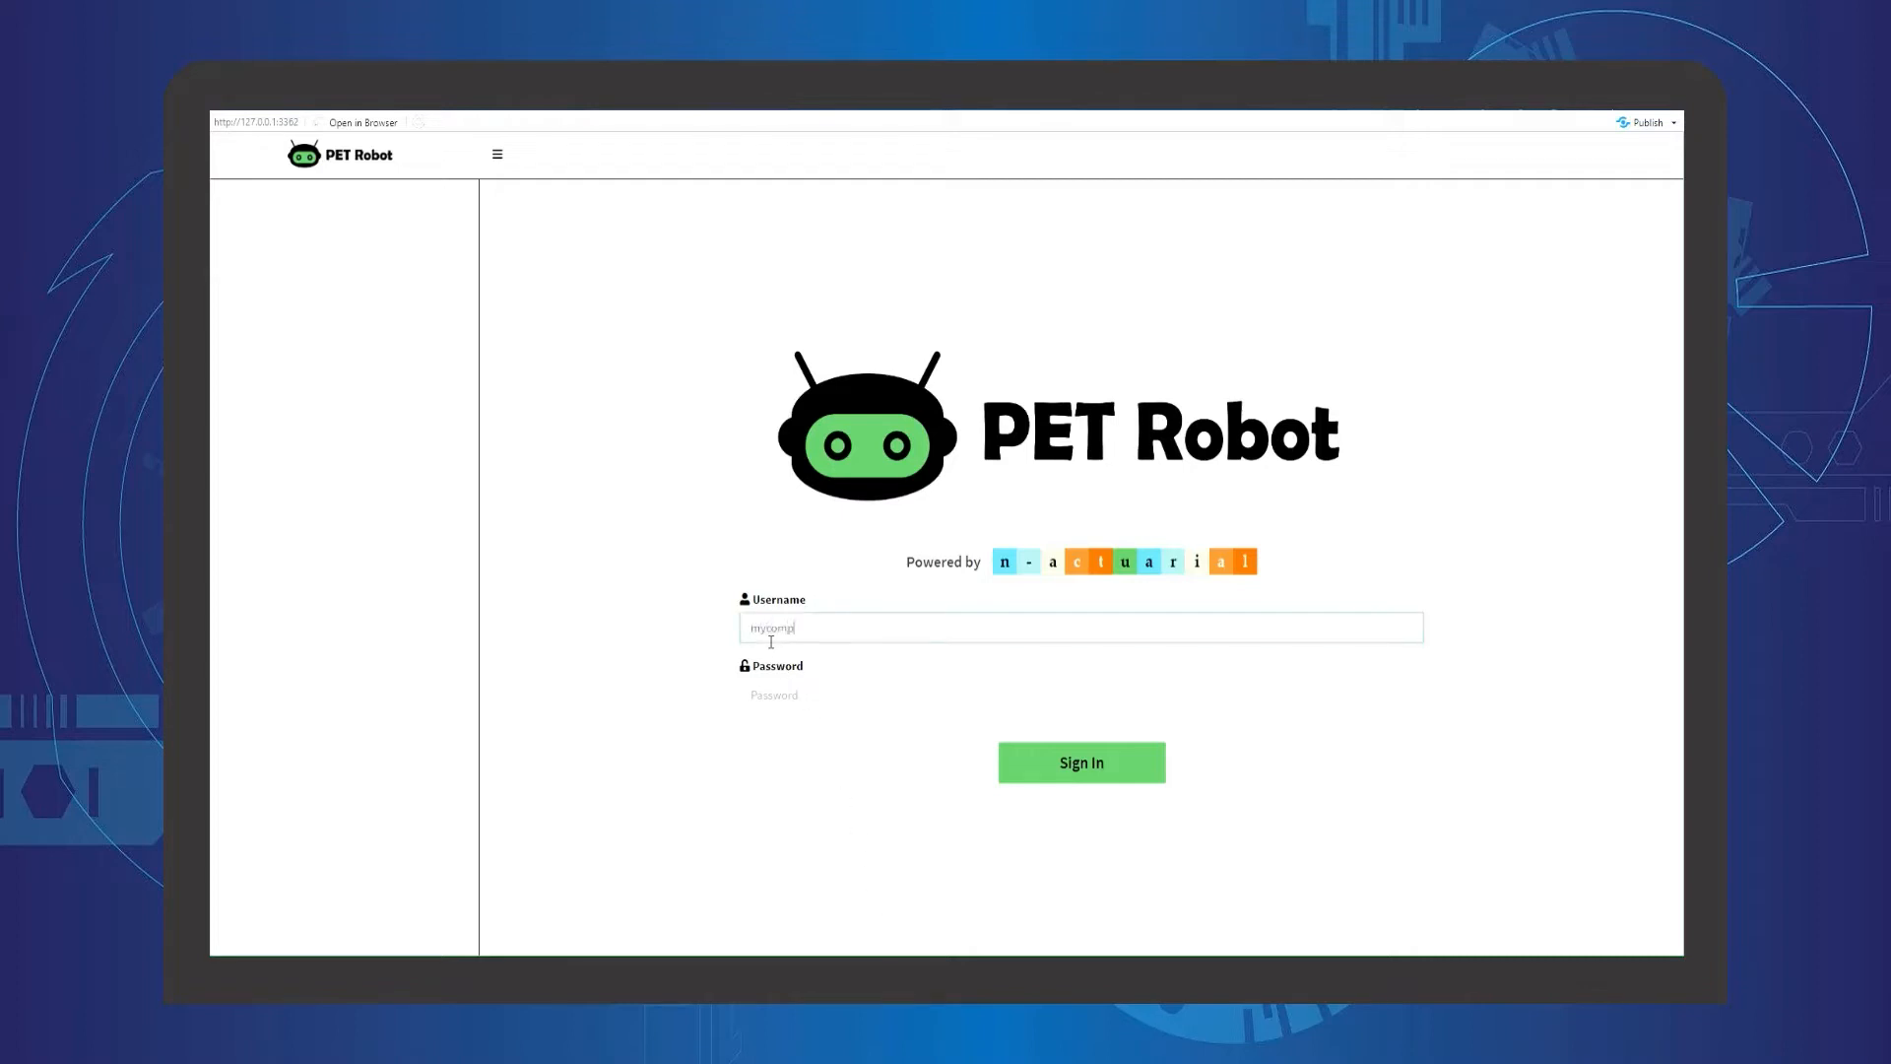
{"action": "key", "text": "Tab"}
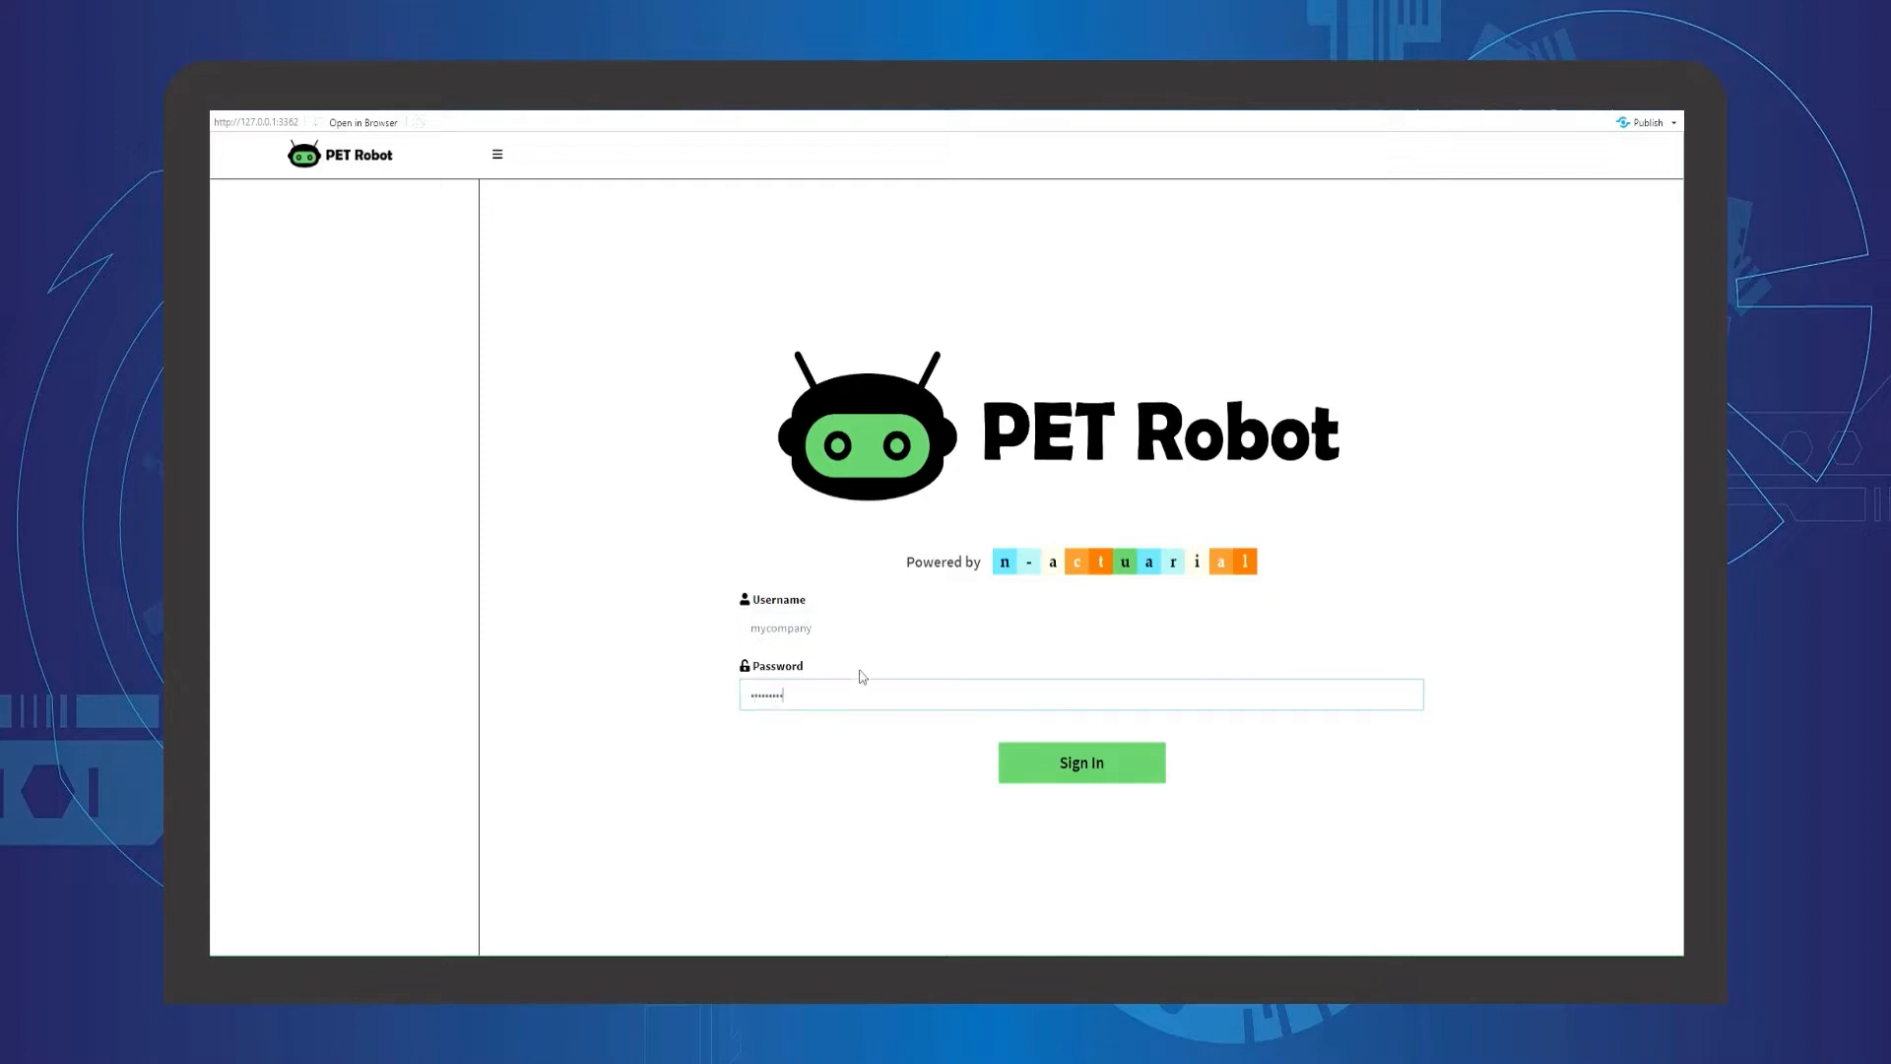
{"action": "left_click", "coordinate": [1063, 771]}
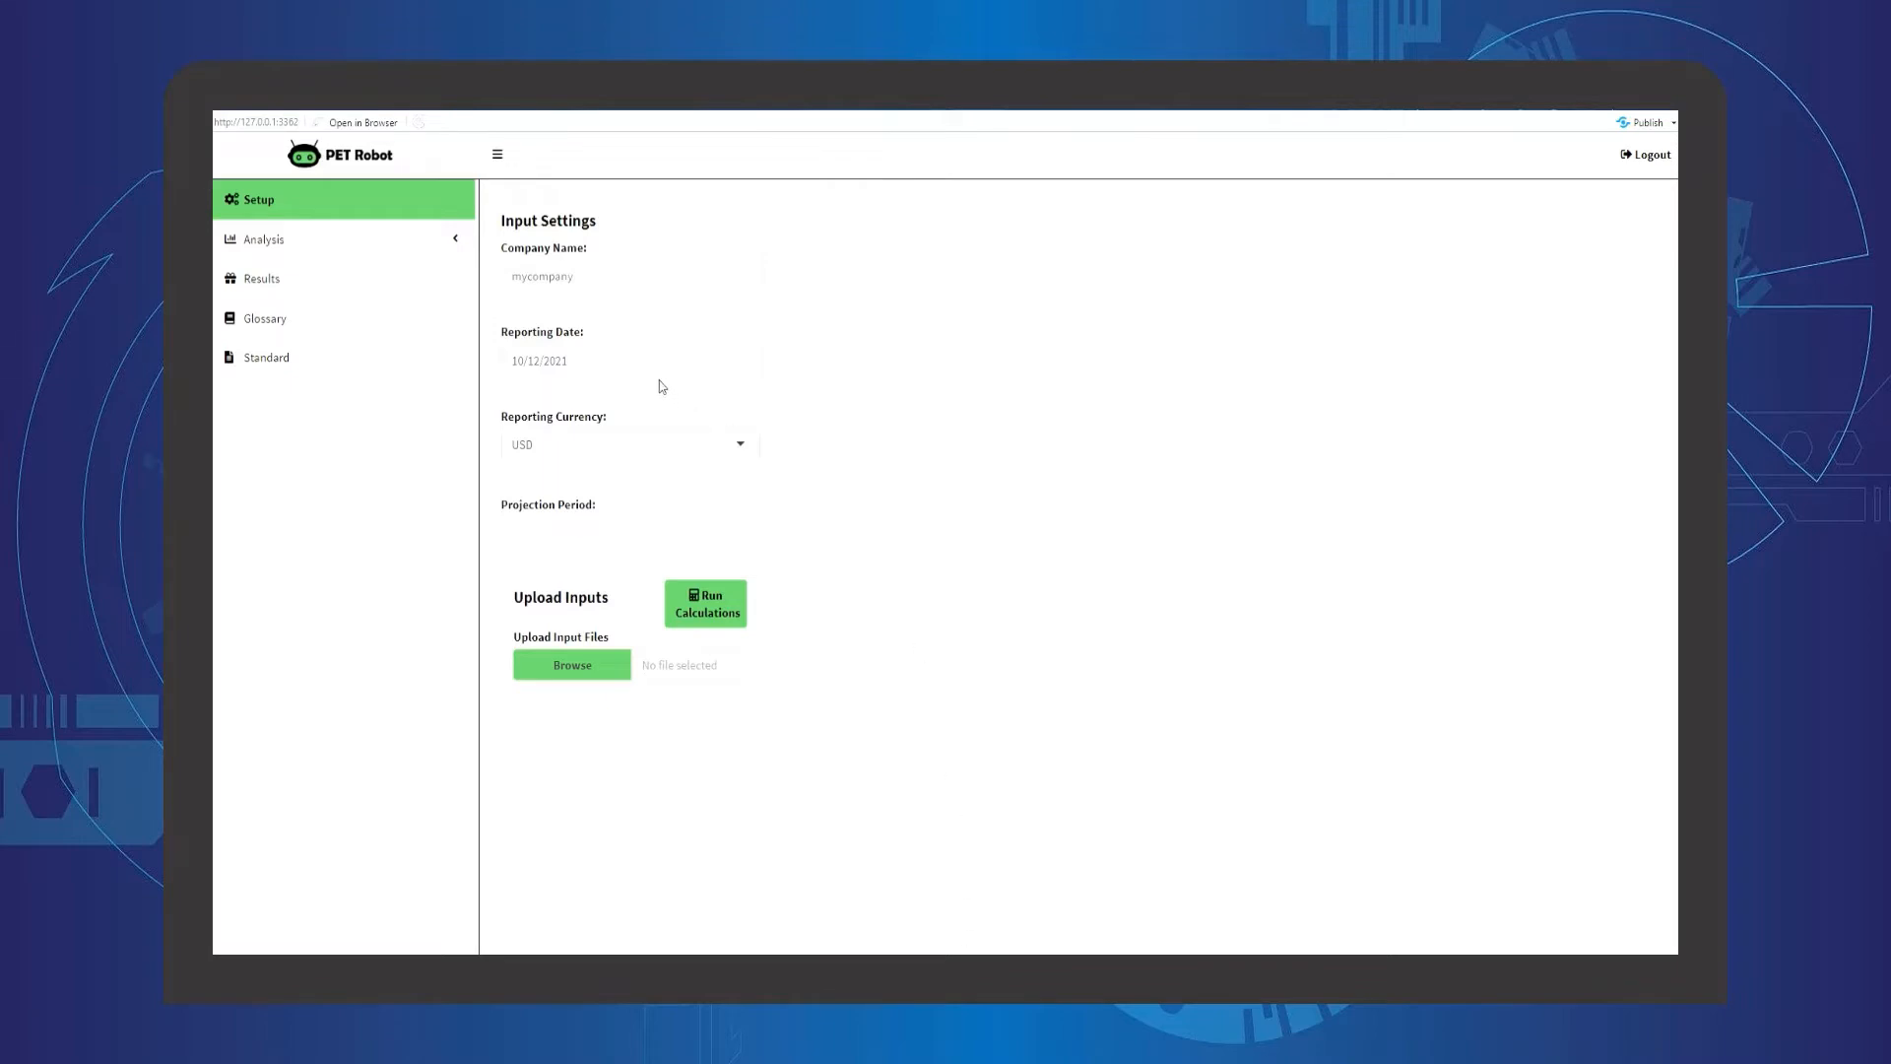
Check reporting date and currency, upload the nine input files, and keep projection period at 37.
{"action": "left_click", "coordinate": [643, 374]}
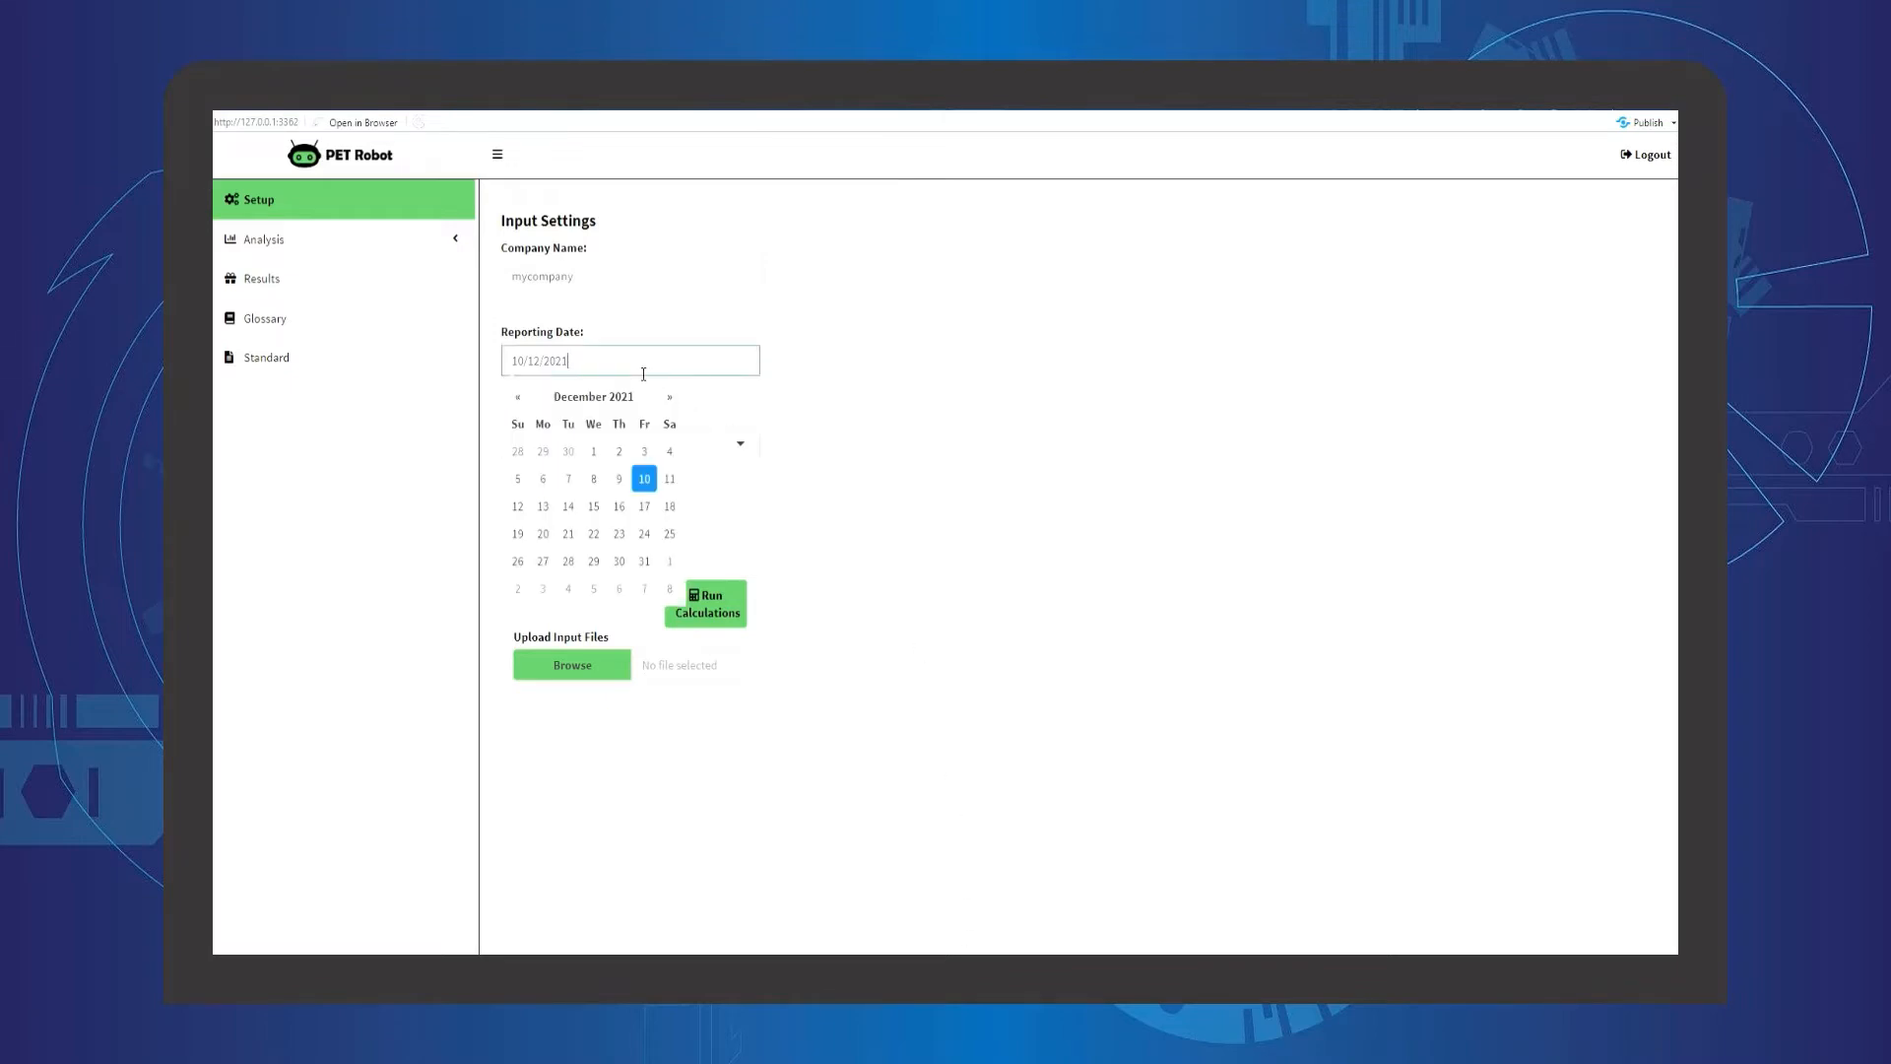
{"action": "left_click", "coordinate": [715, 447]}
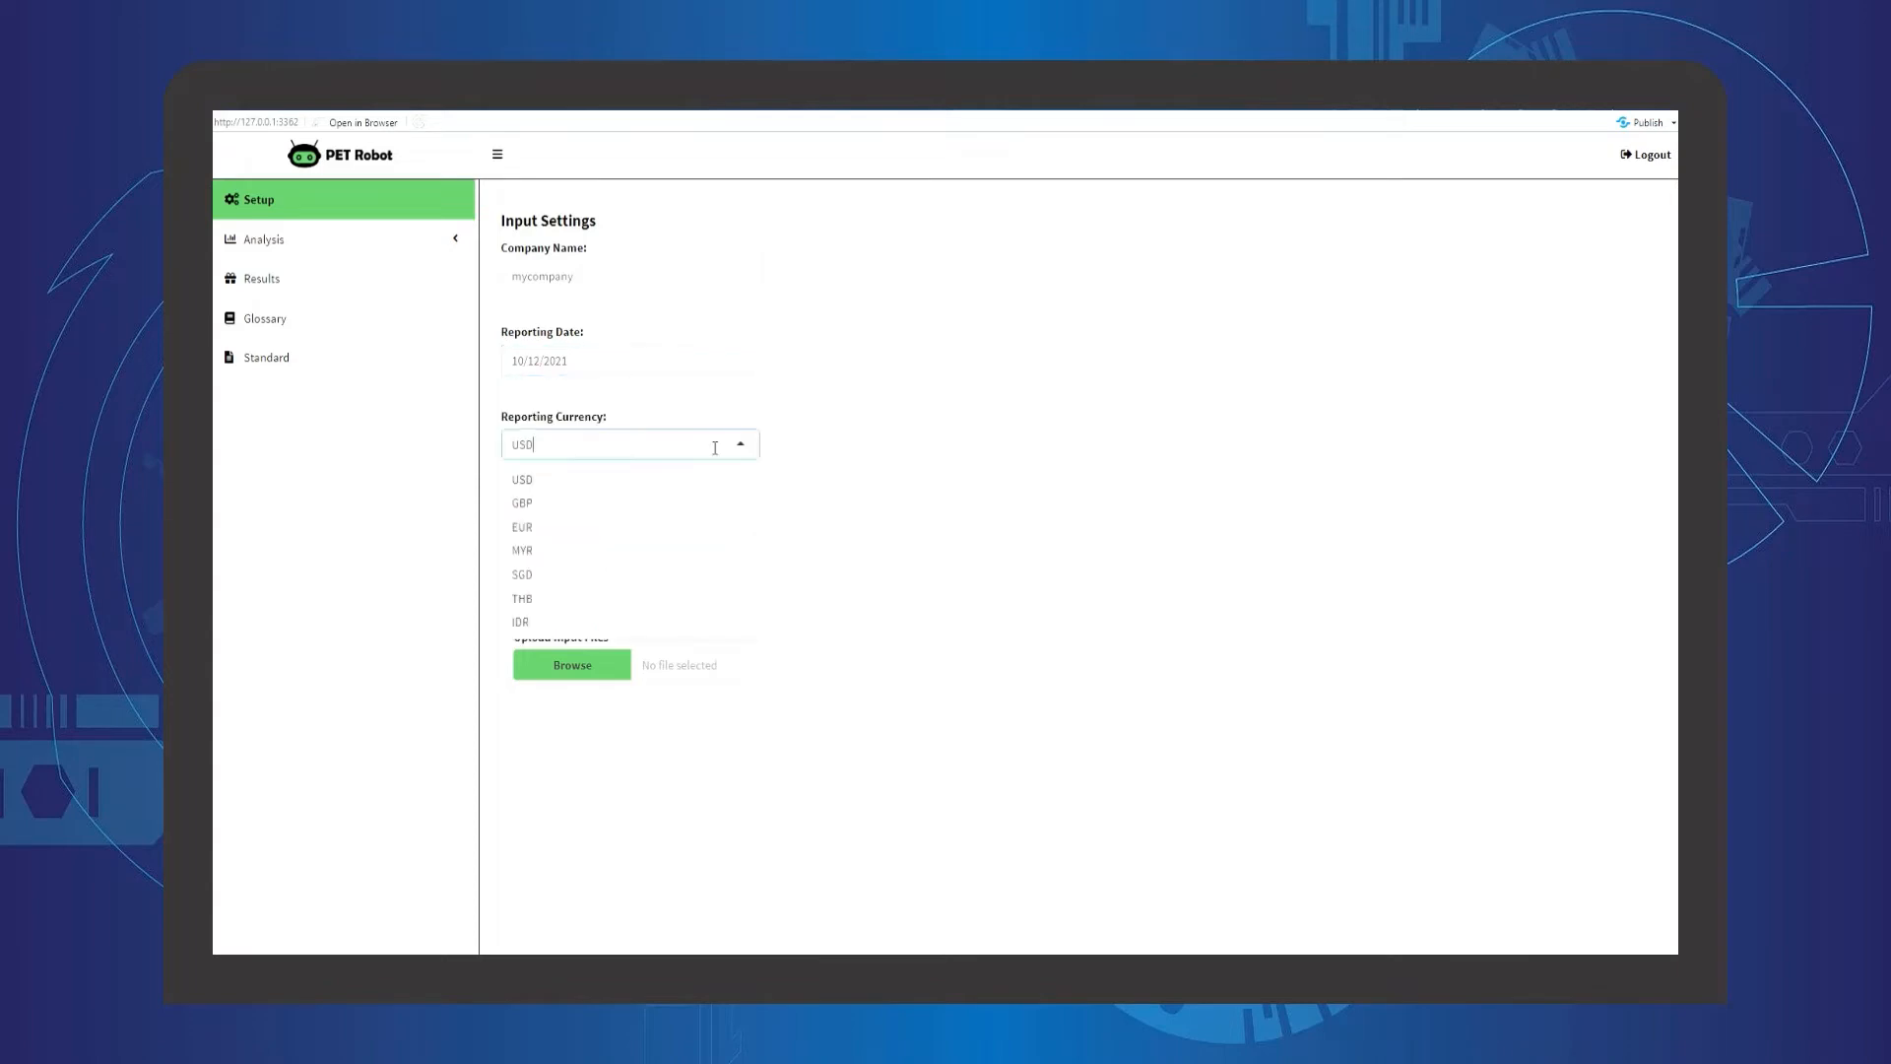
{"action": "left_click", "coordinate": [612, 672]}
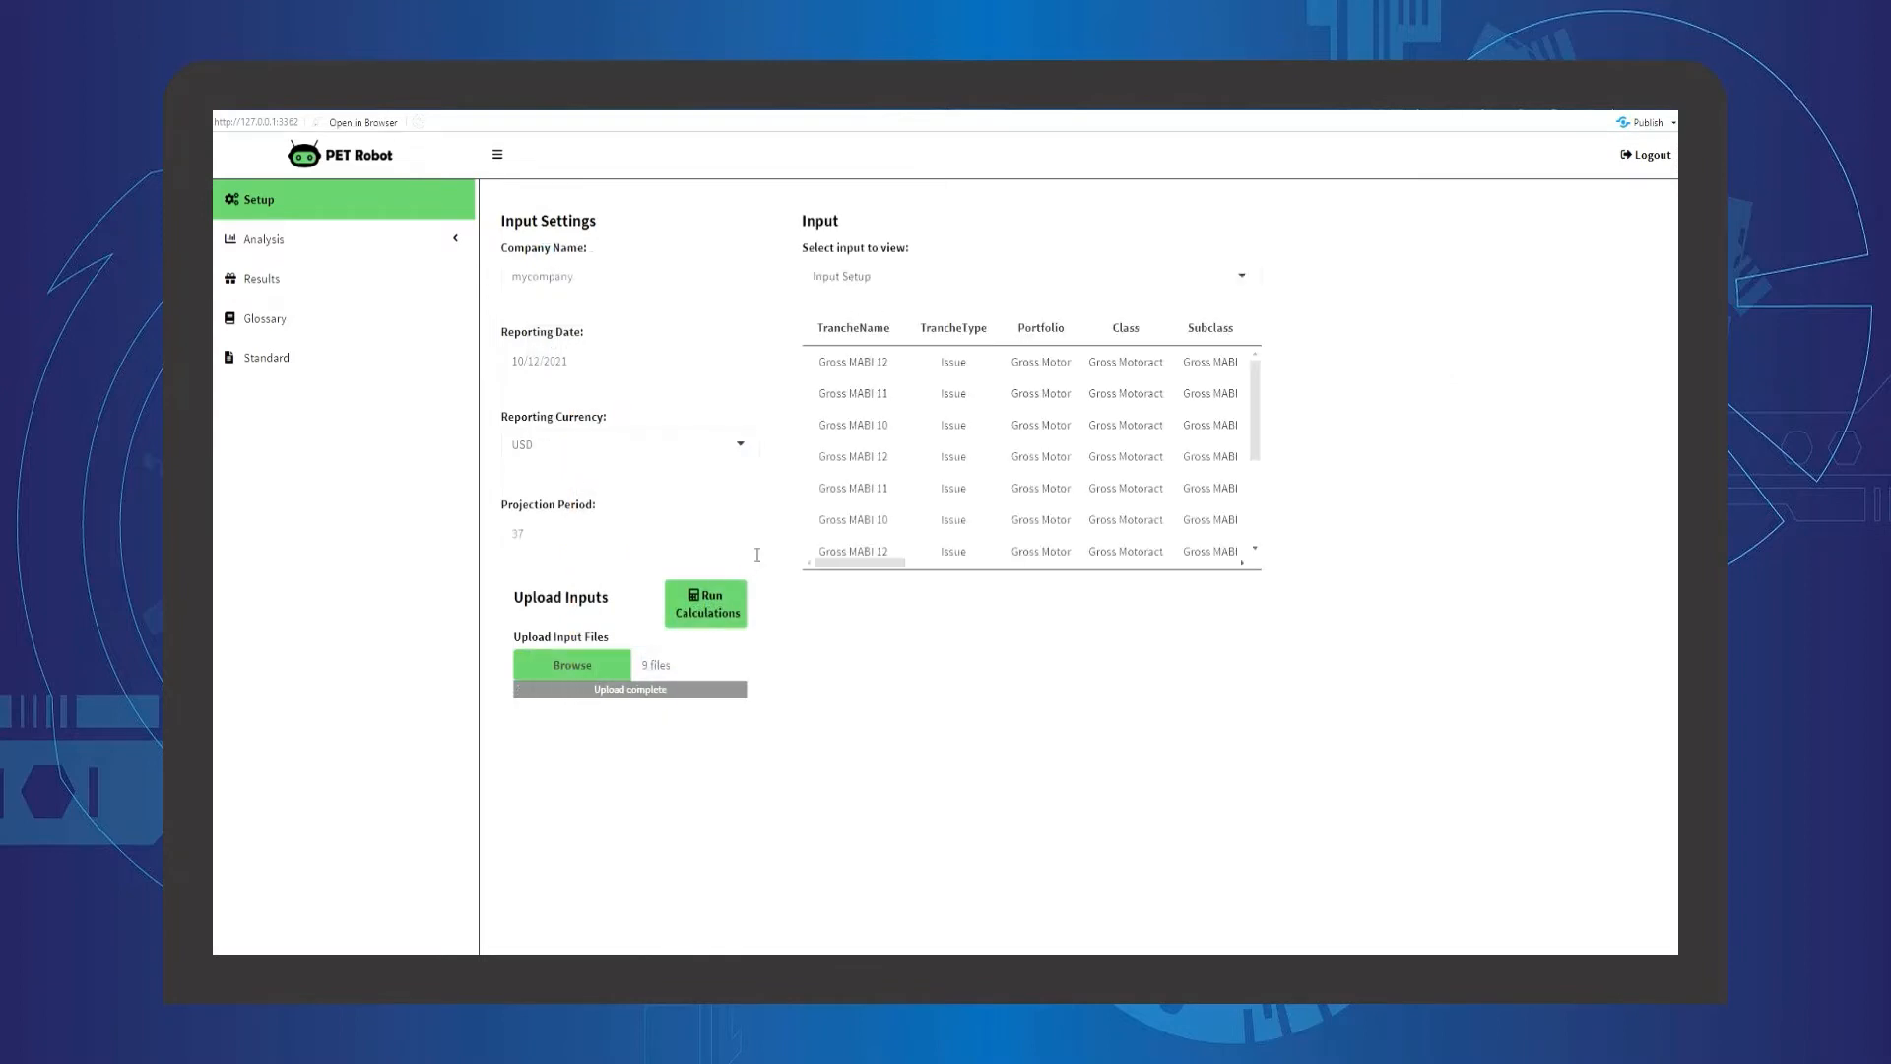
{"action": "left_click", "coordinate": [743, 540]}
{"action": "left_click", "coordinate": [742, 530]}
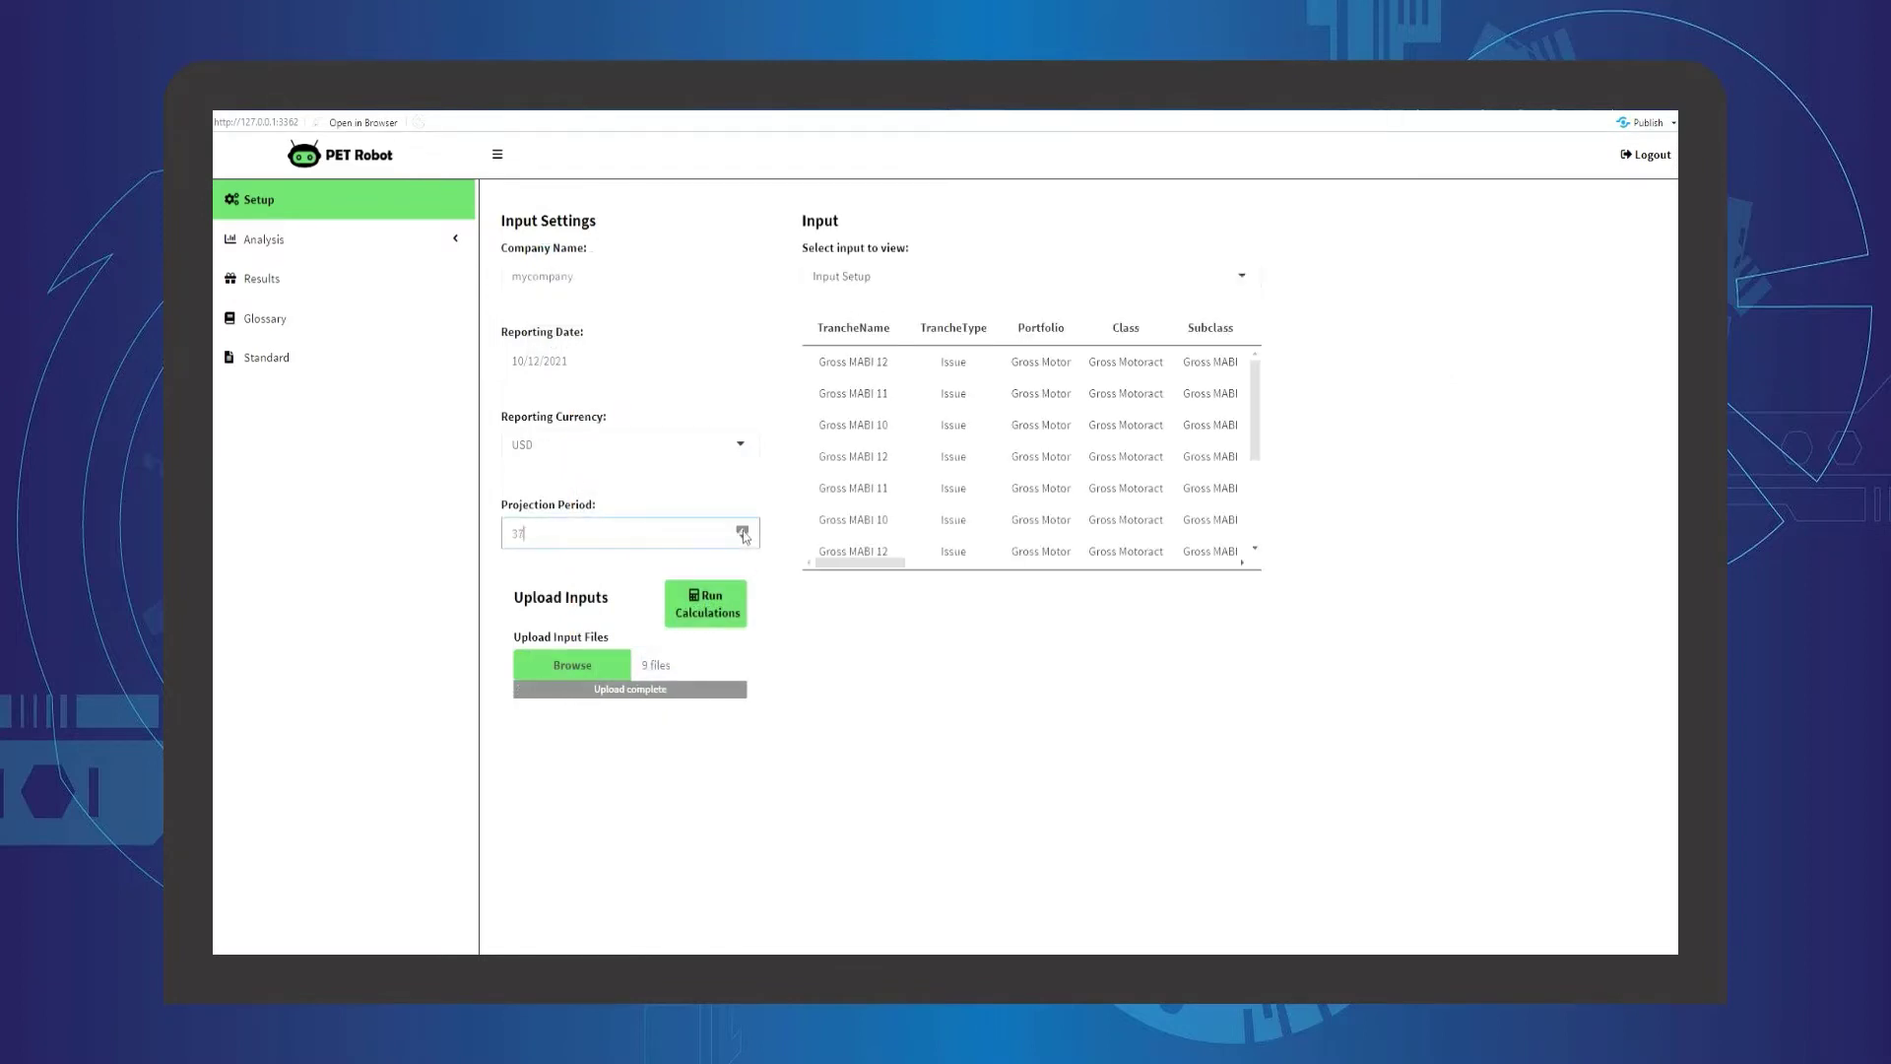
Preview the EP Table and ME Table inputs, then return to the Input Setup preview.
{"action": "left_click", "coordinate": [1246, 280]}
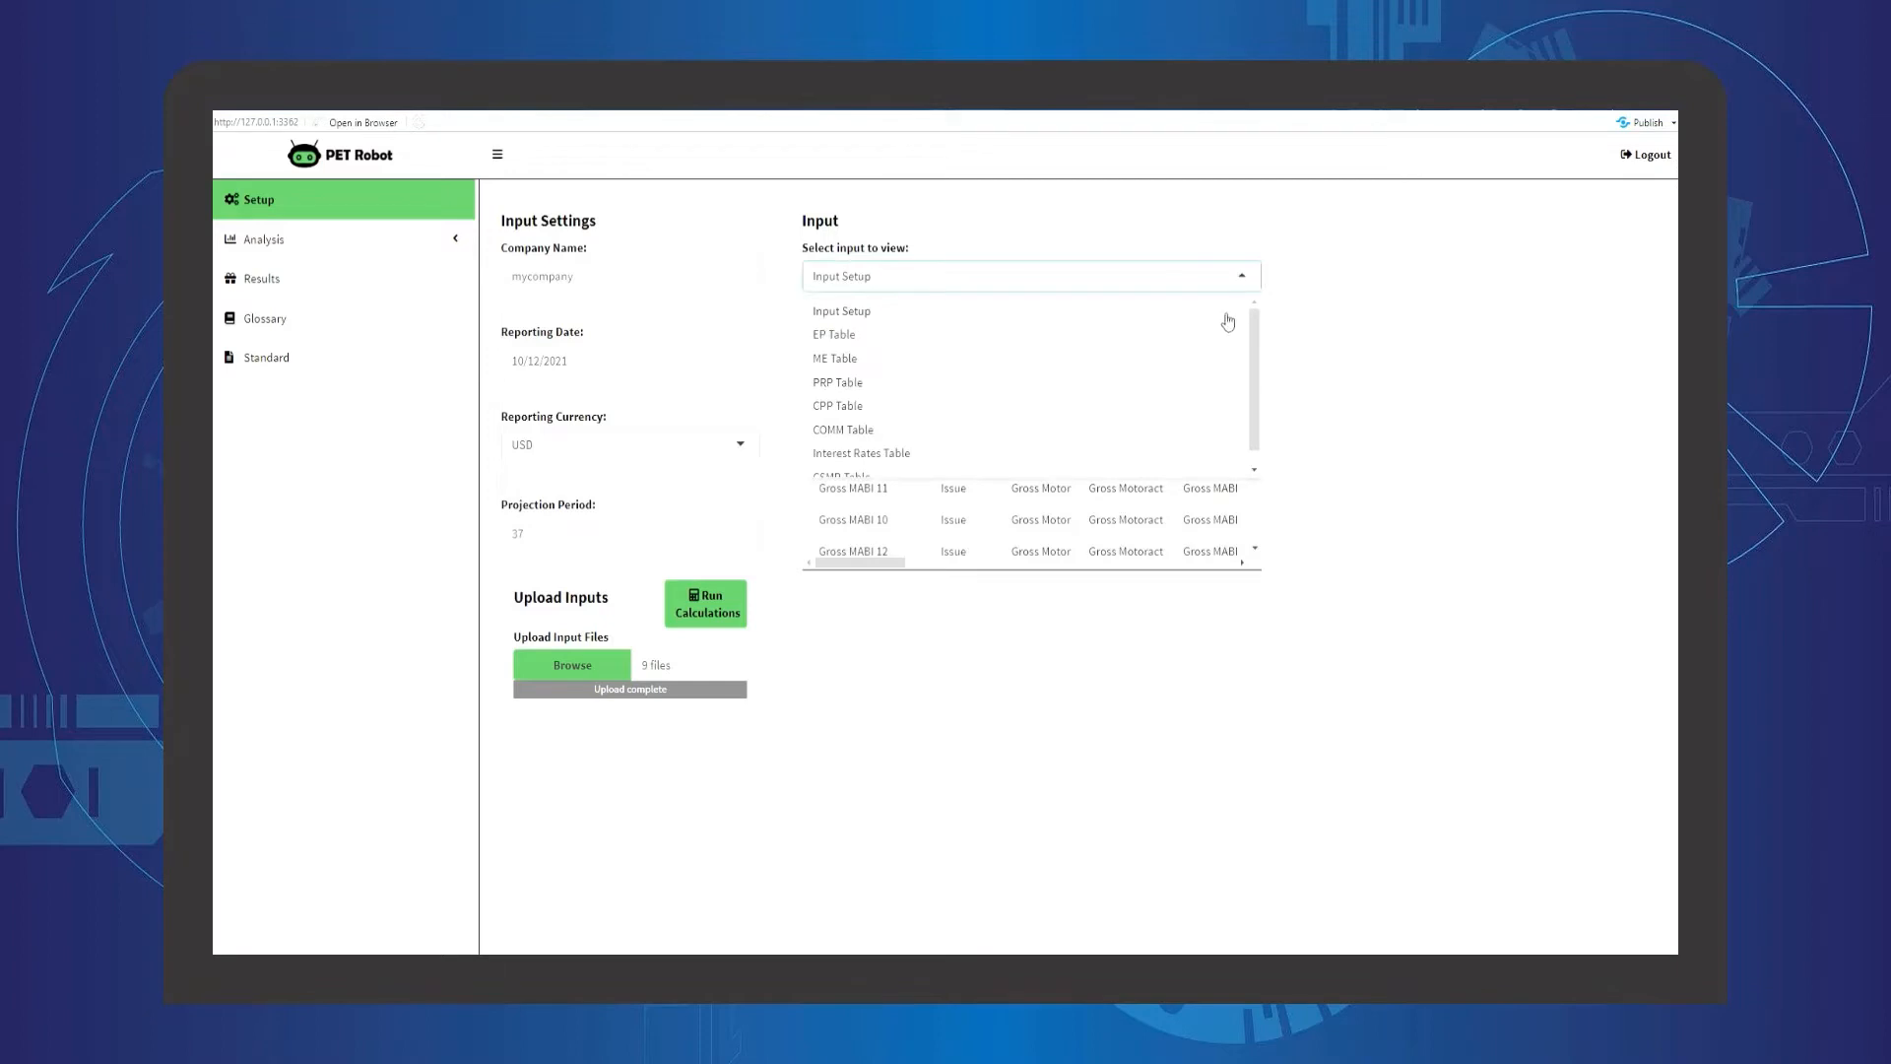
{"action": "left_click", "coordinate": [1226, 323]}
{"action": "left_click", "coordinate": [1241, 279]}
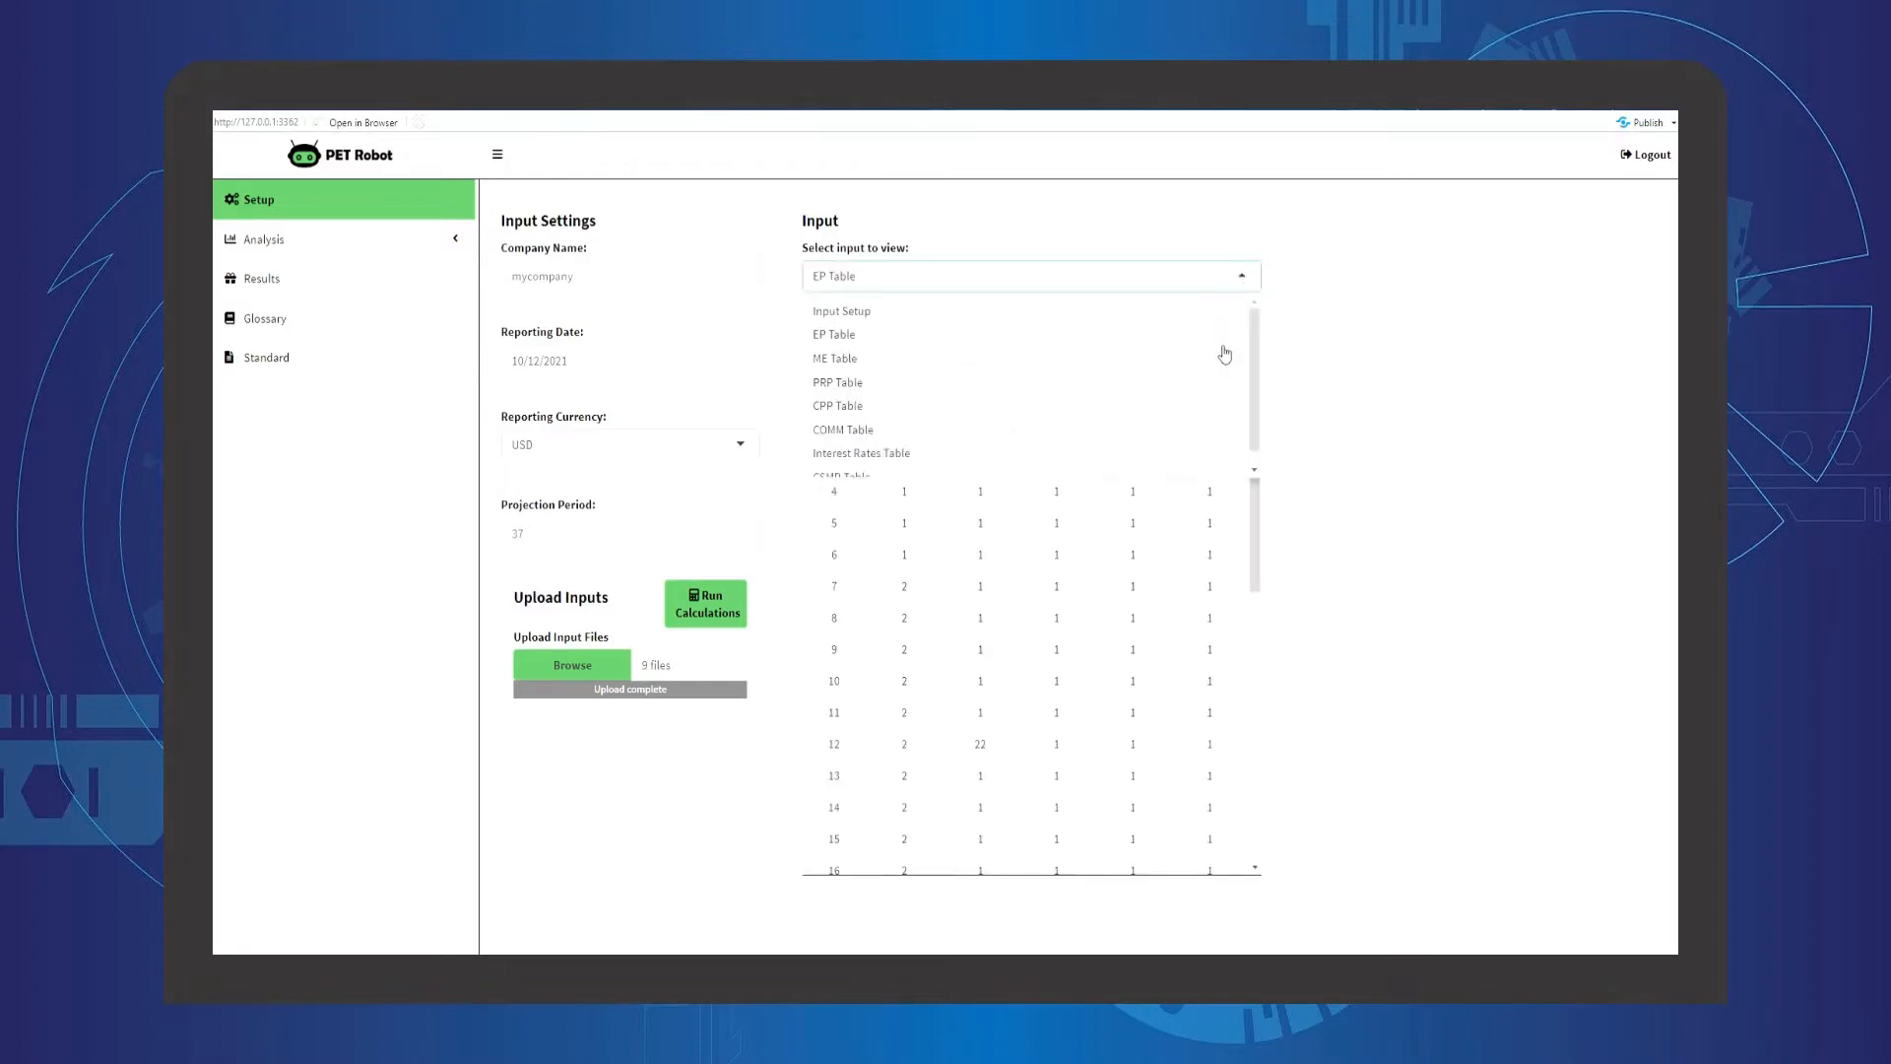
{"action": "left_click", "coordinate": [1226, 360]}
{"action": "left_click", "coordinate": [1256, 282]}
{"action": "left_click", "coordinate": [1230, 317]}
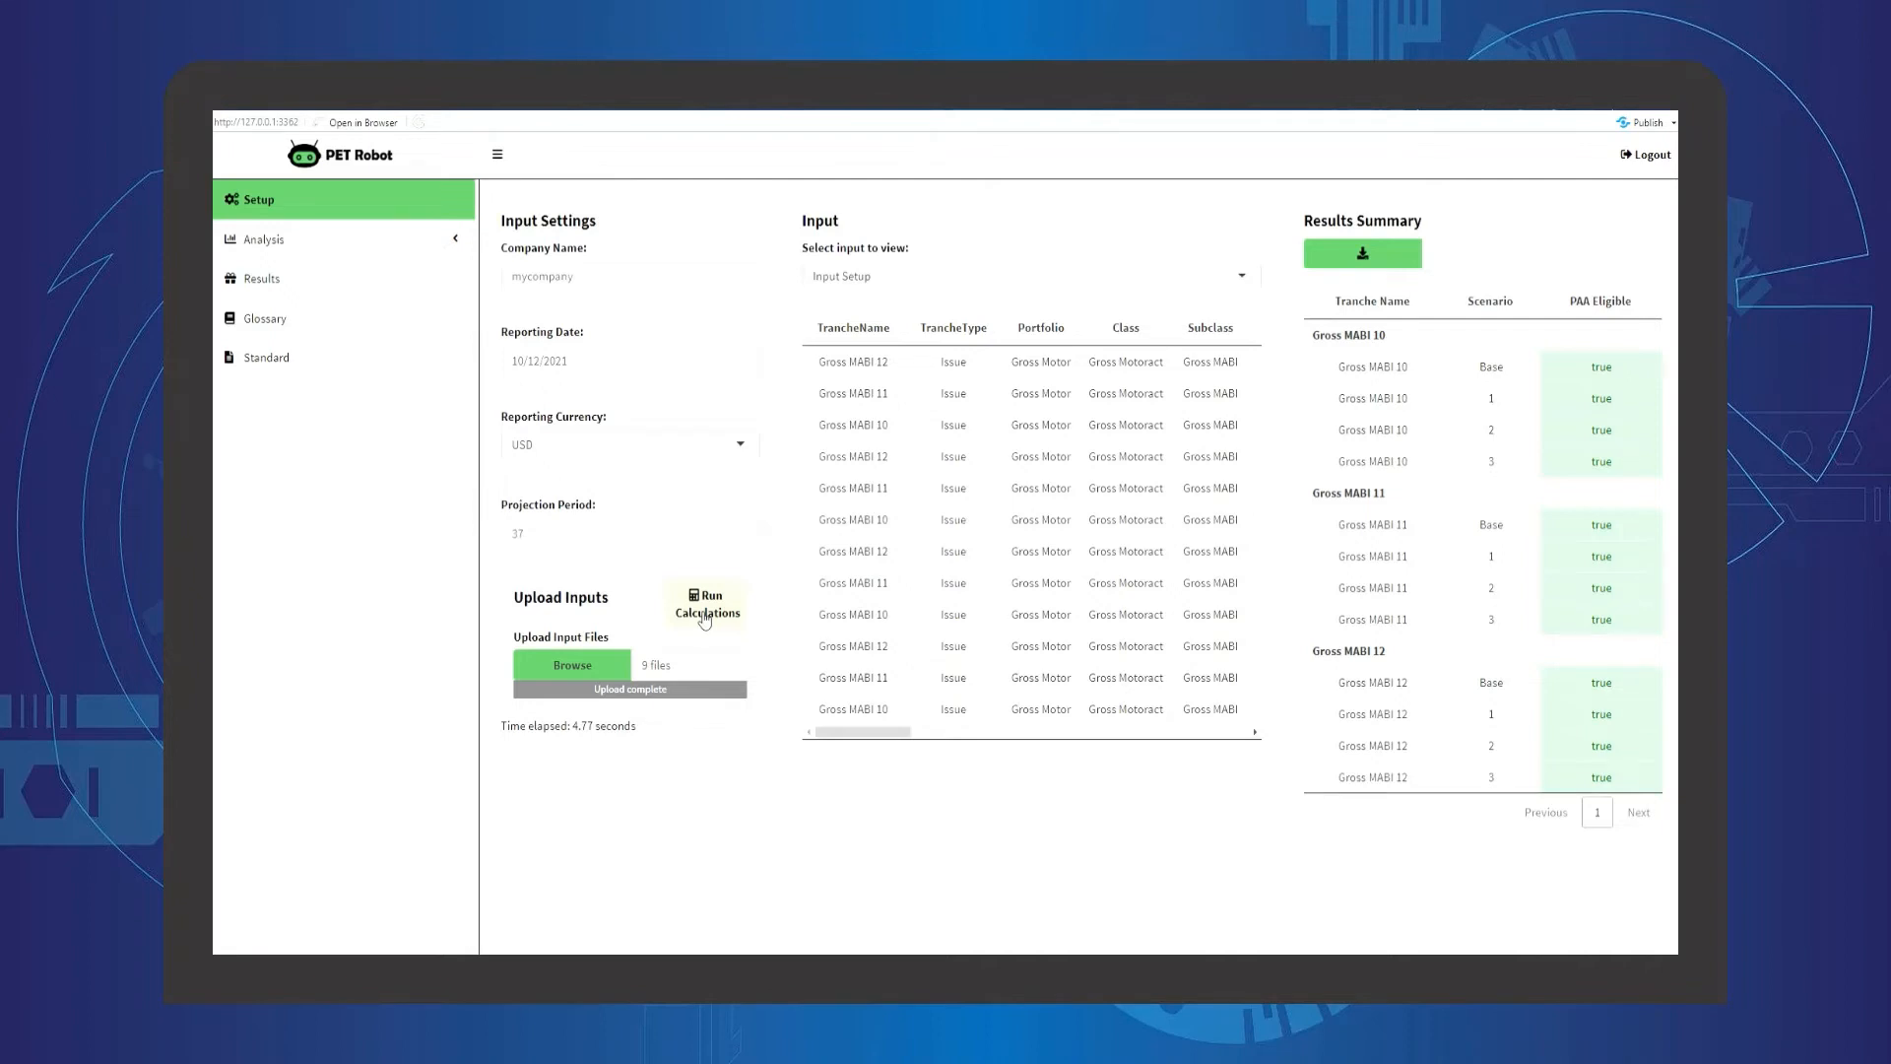
Review Exposure, Cash Flow, Discounting, Discounted Cash Flow, CSM, PAA and Difference analysis tables.
{"action": "left_click", "coordinate": [425, 240]}
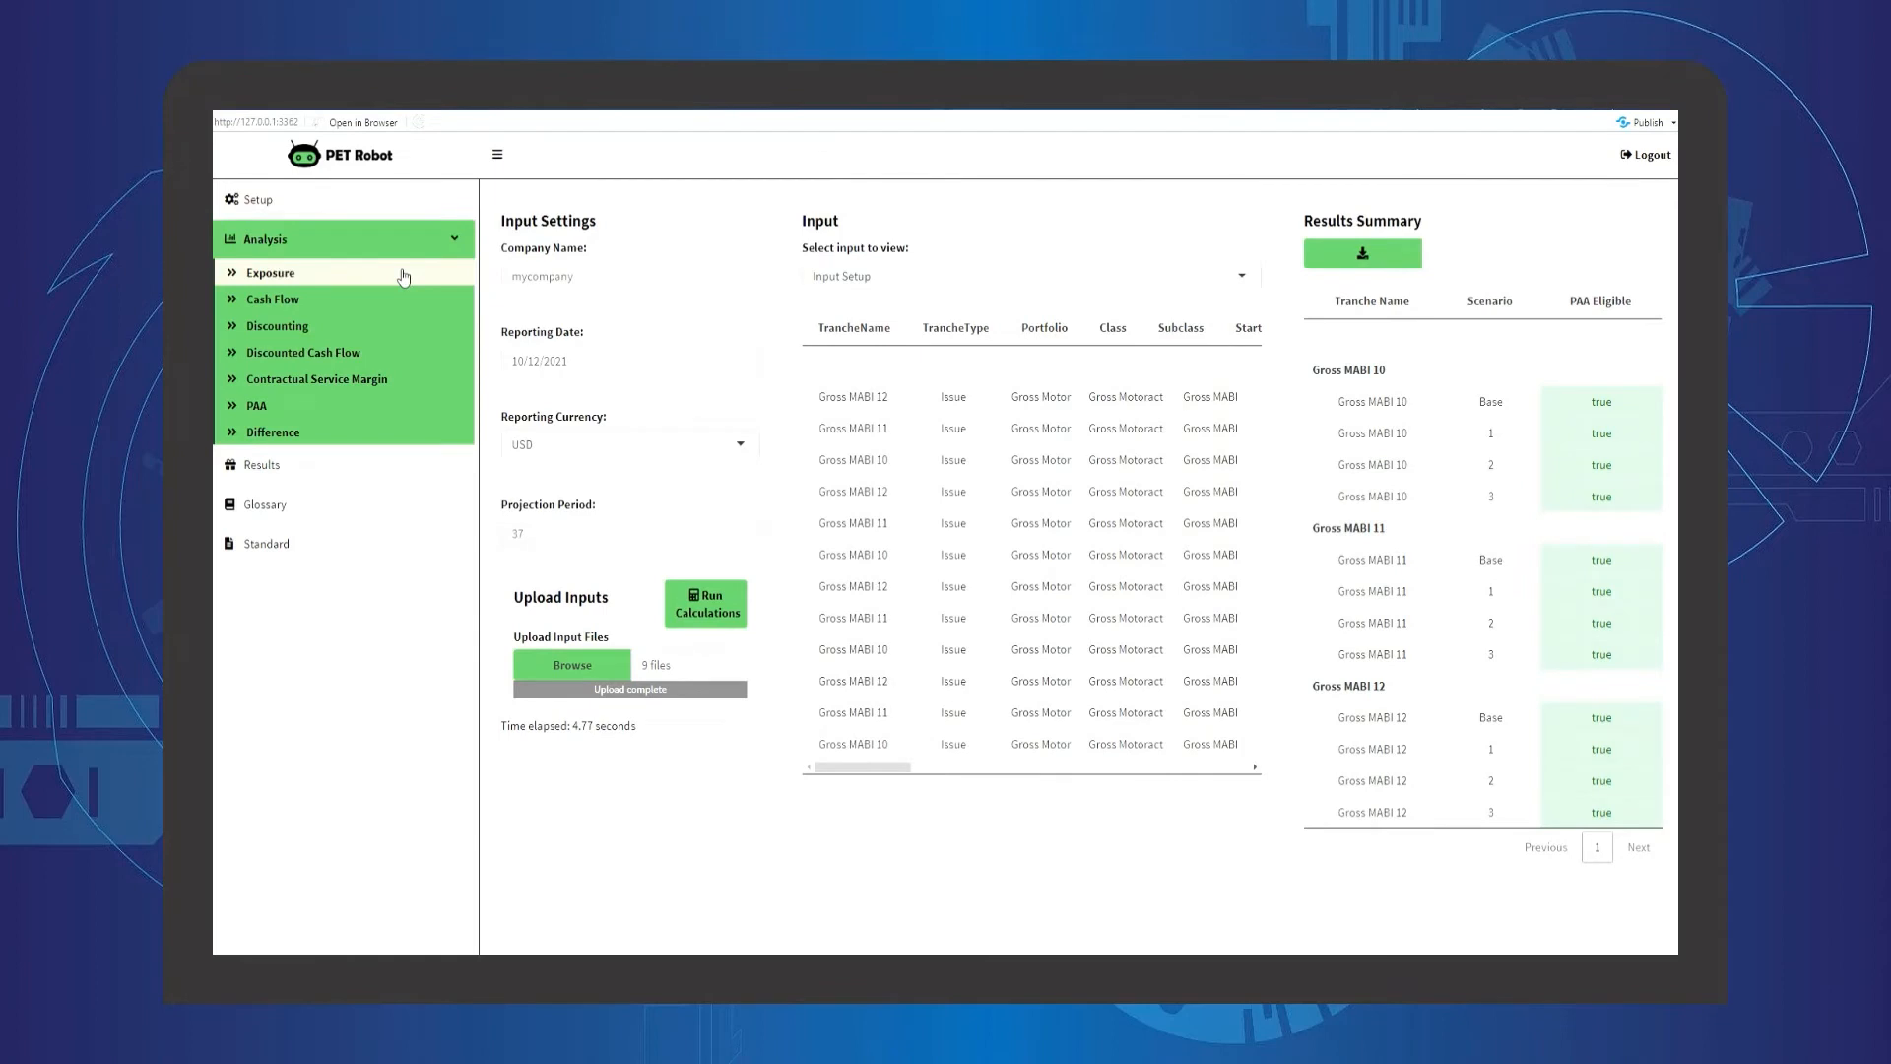
{"action": "left_click", "coordinate": [403, 276]}
{"action": "left_click", "coordinate": [403, 304]}
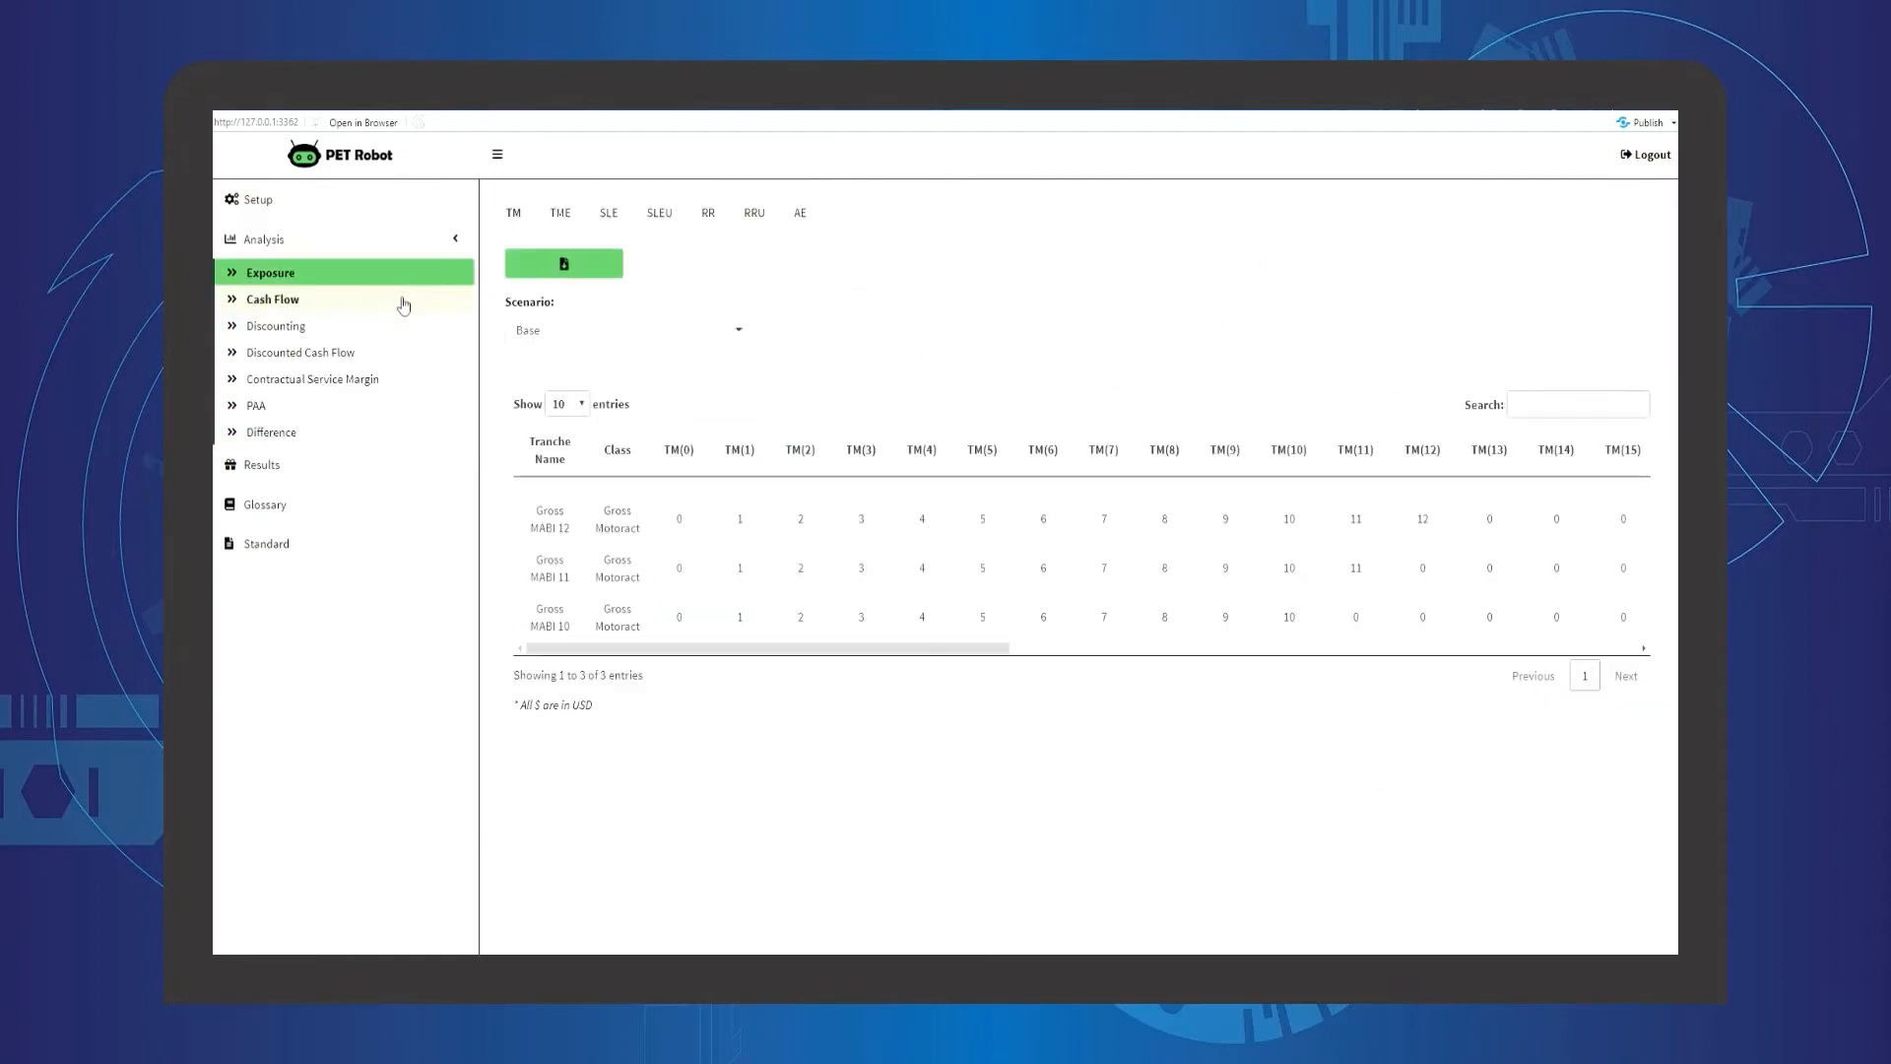
{"action": "left_click", "coordinate": [403, 329]}
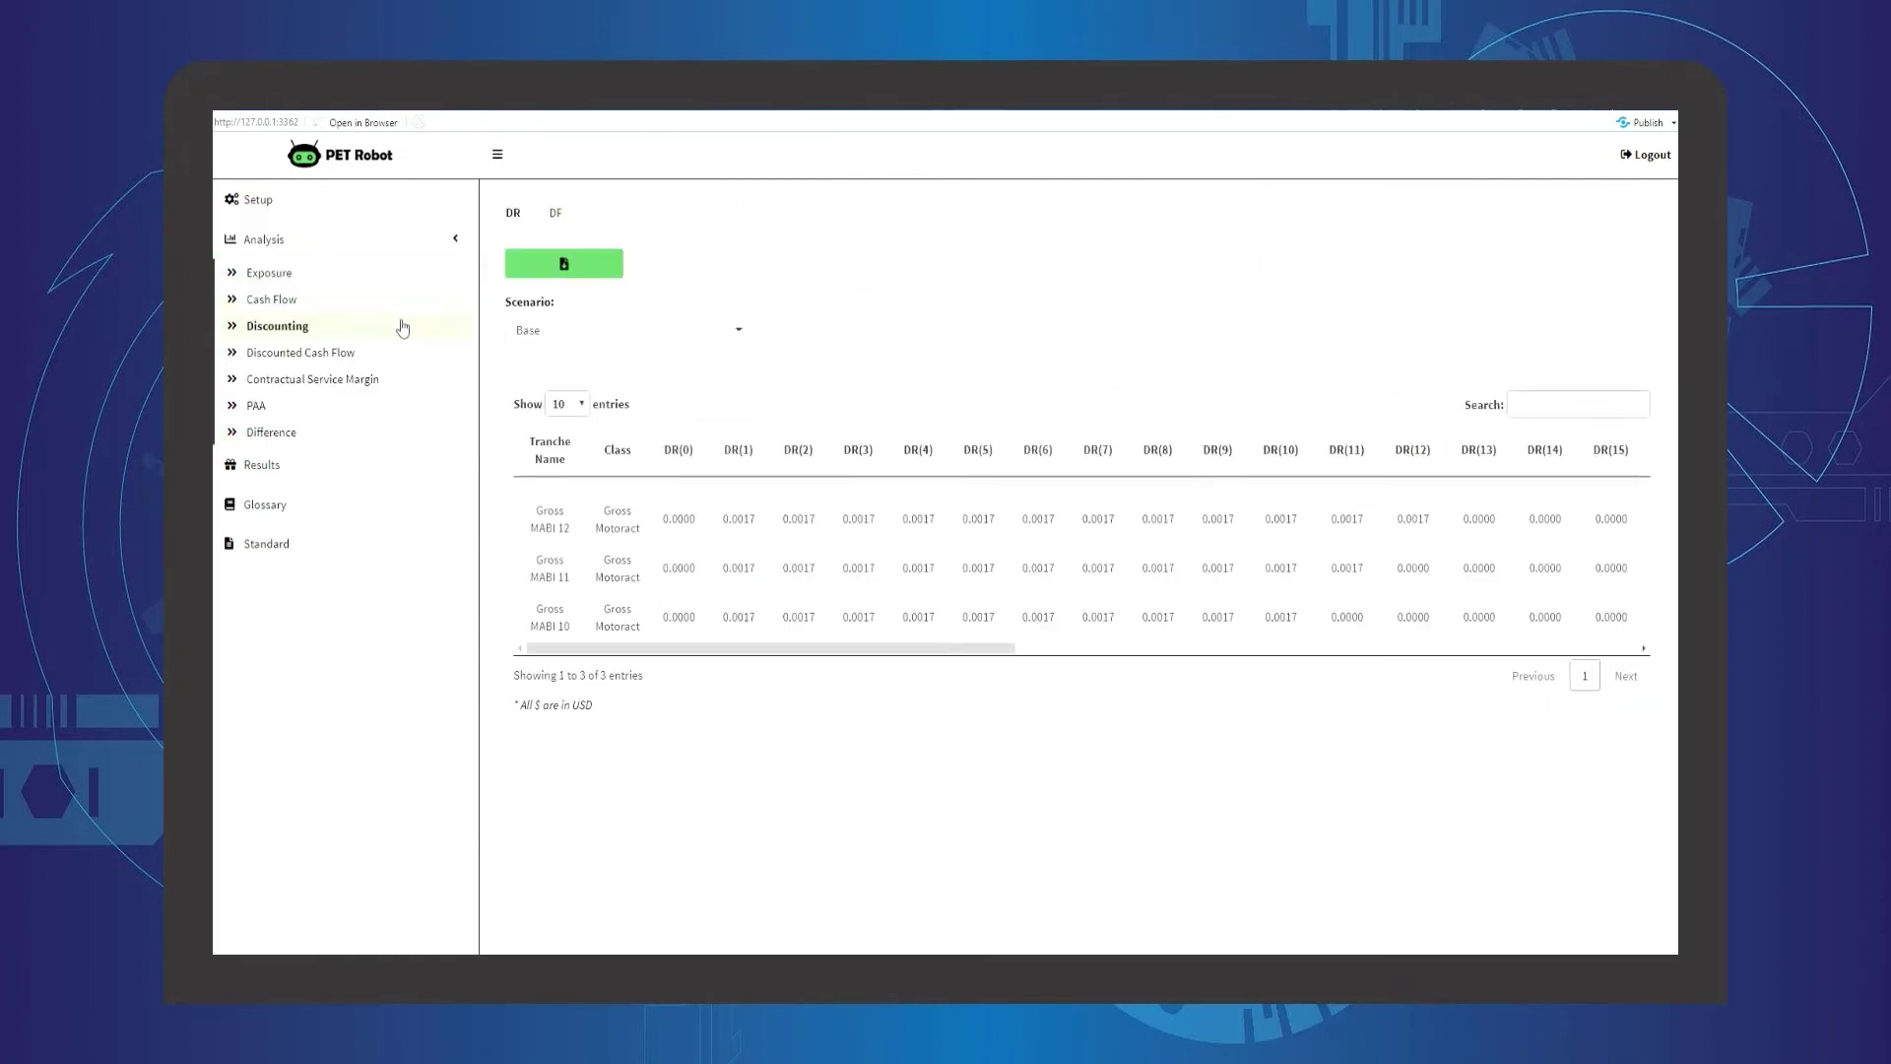
{"action": "left_click", "coordinate": [403, 356]}
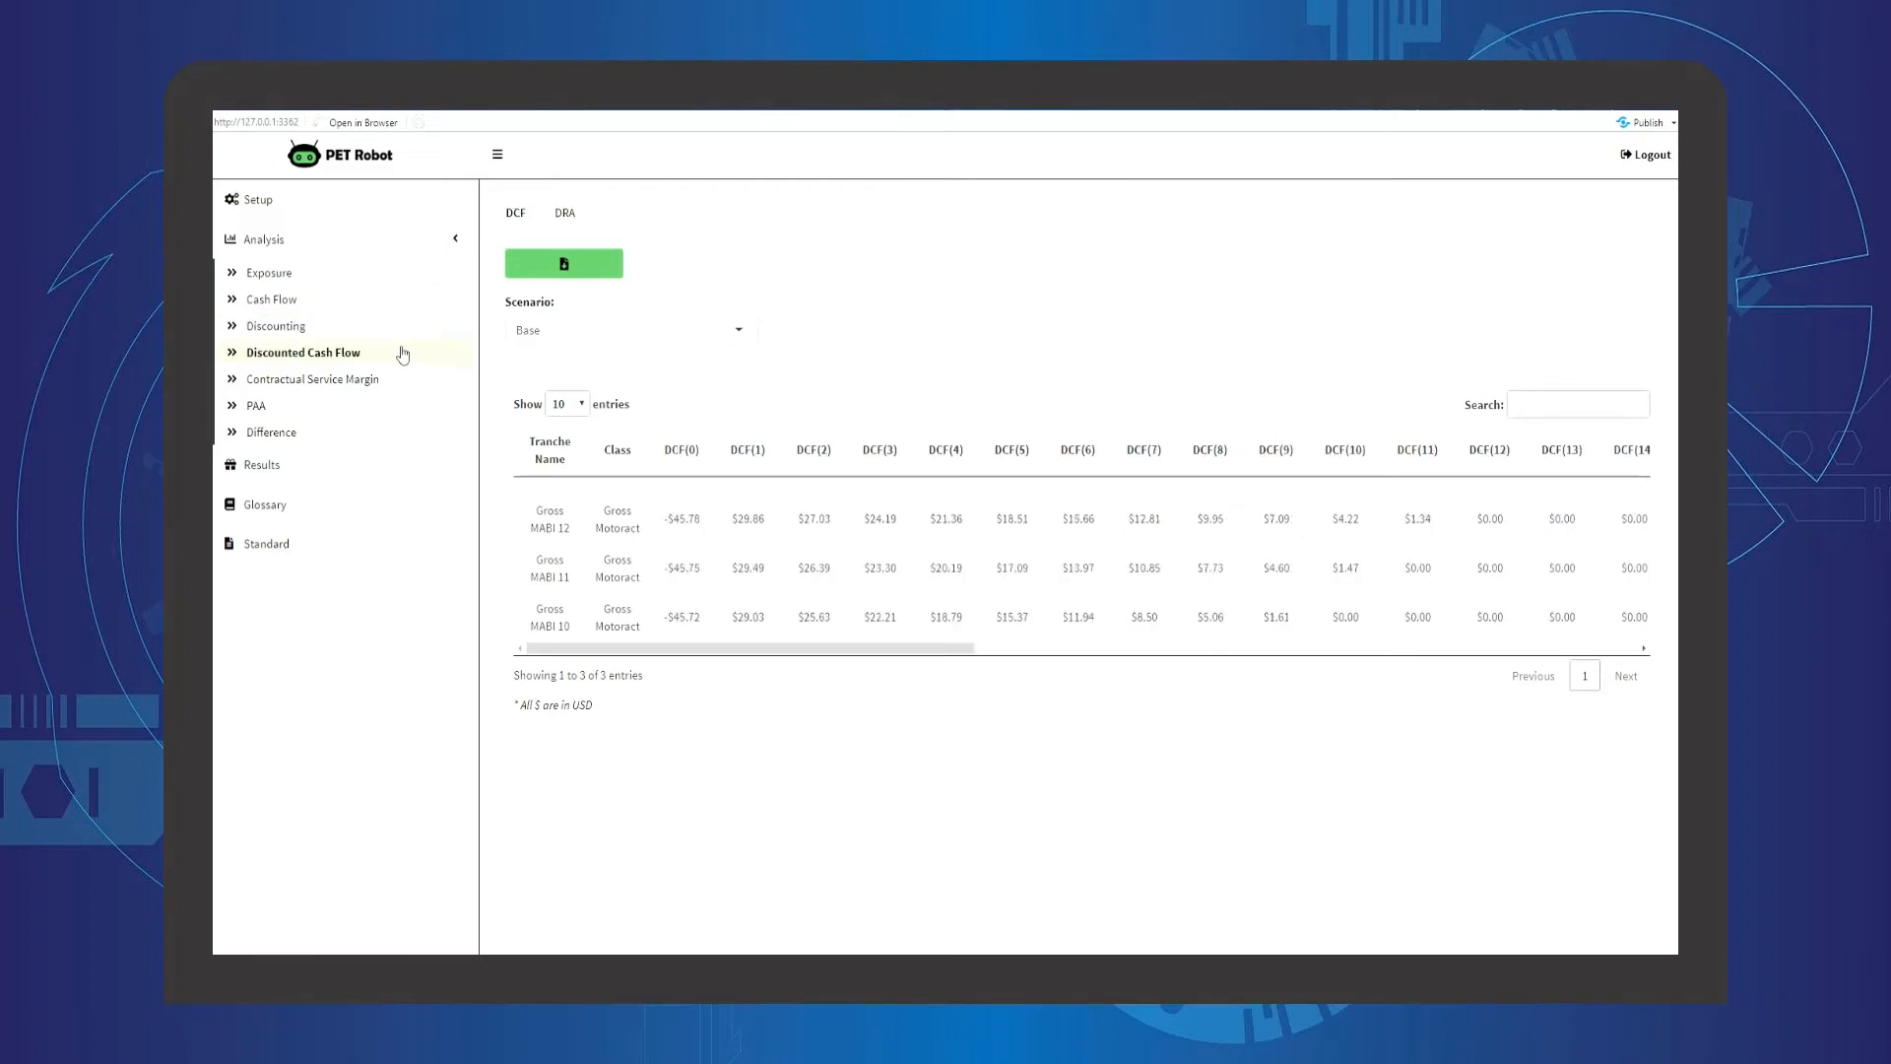
{"action": "left_click", "coordinate": [399, 382]}
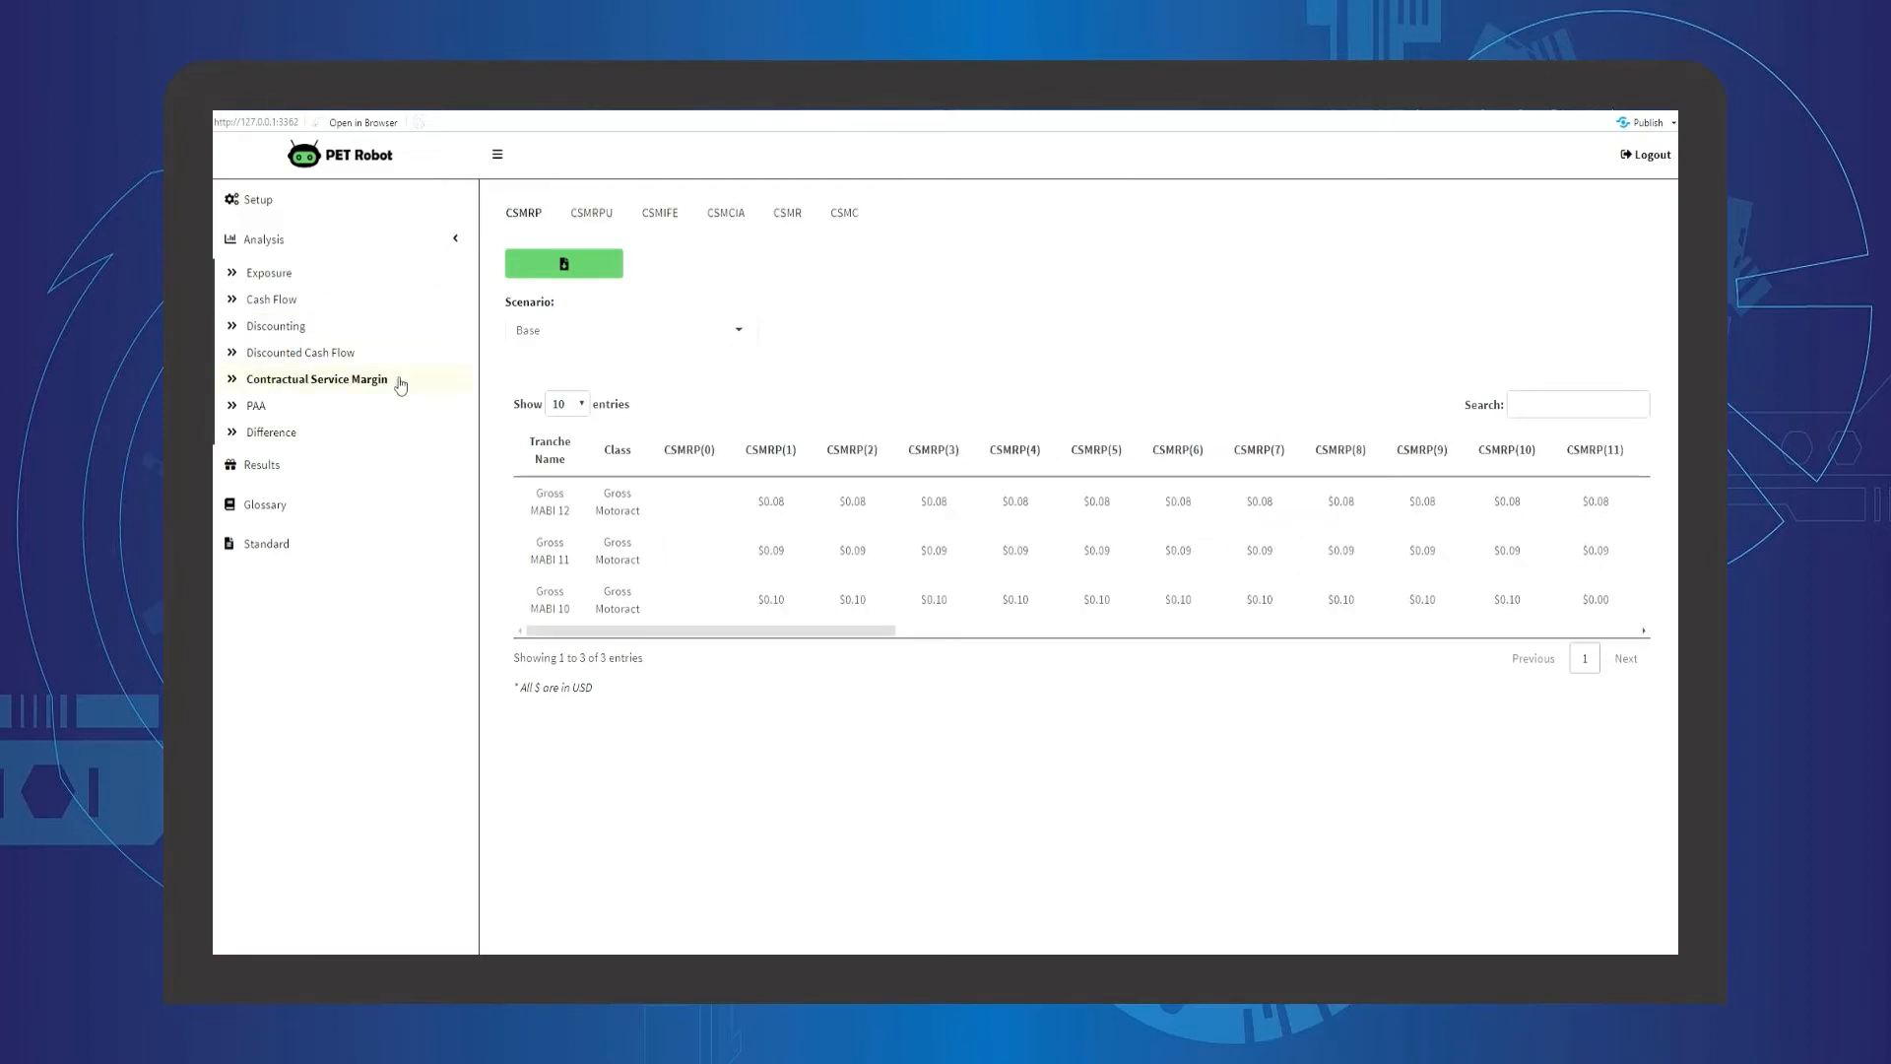
{"action": "left_click", "coordinate": [394, 409]}
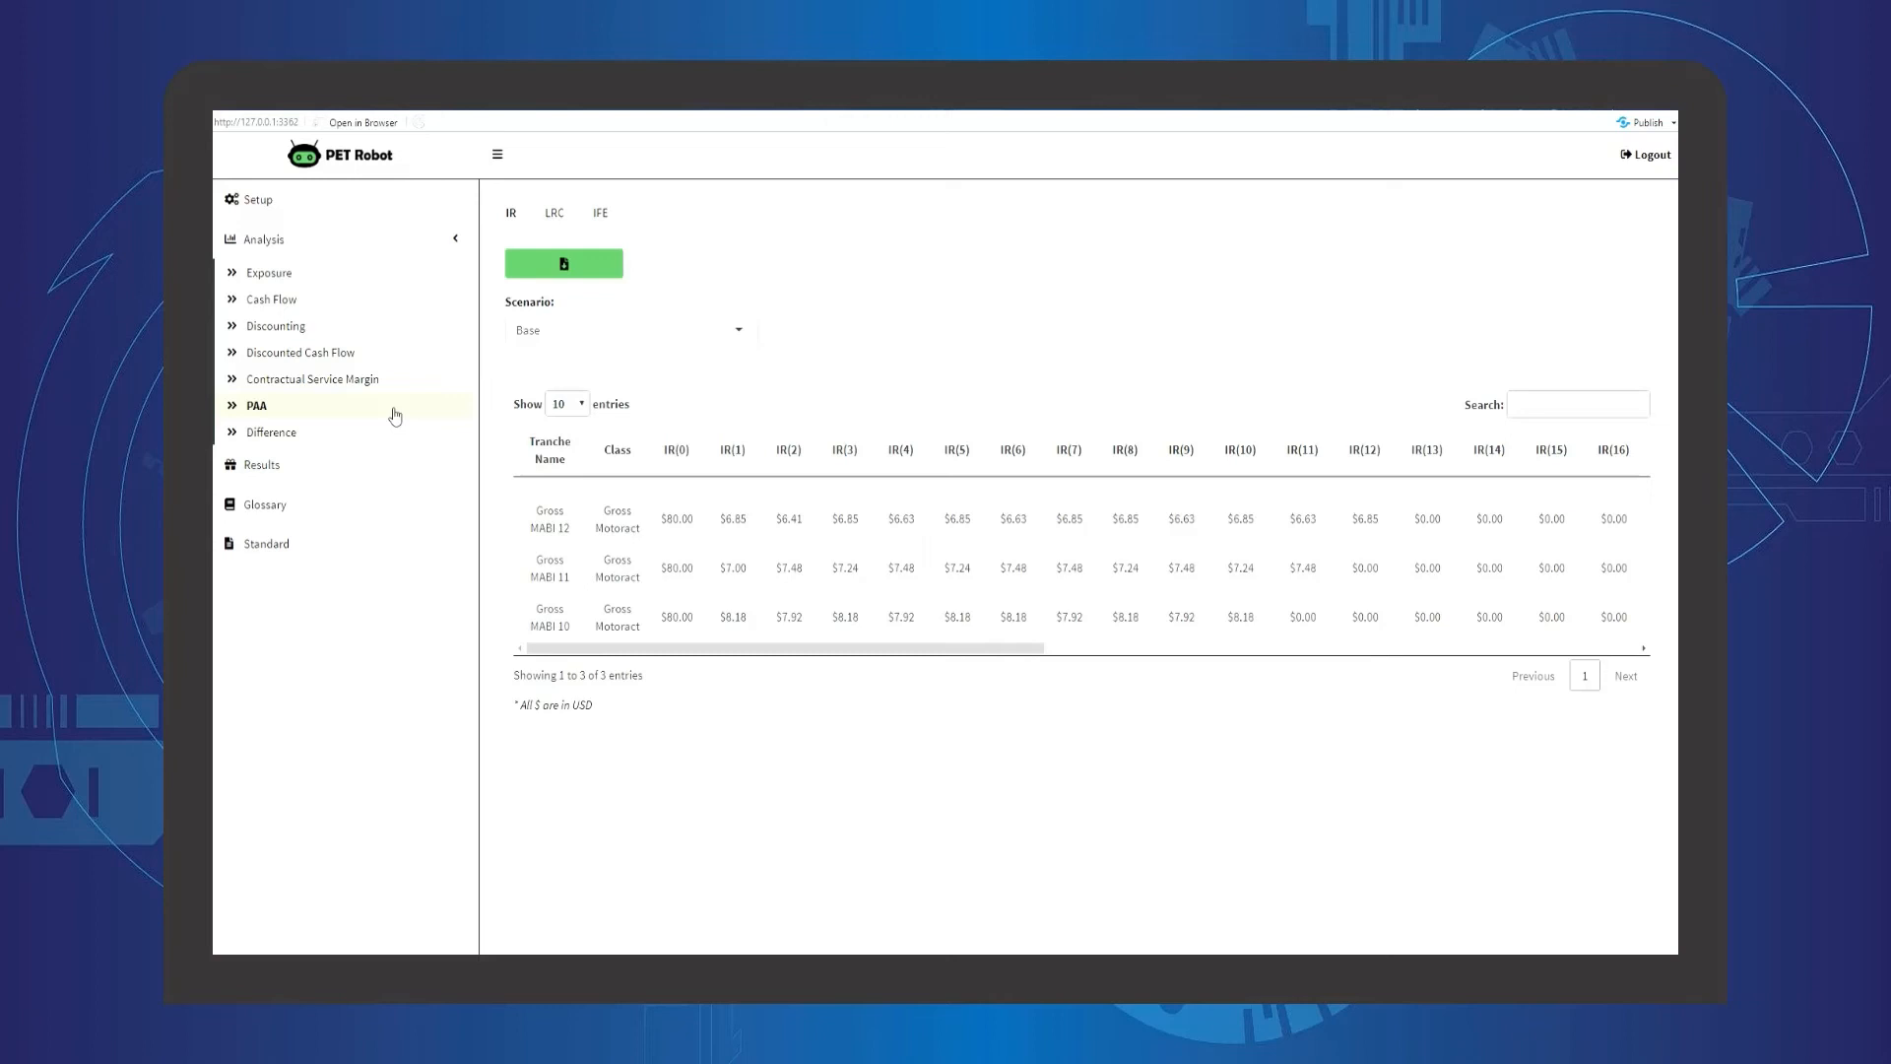
{"action": "left_click", "coordinate": [391, 433]}
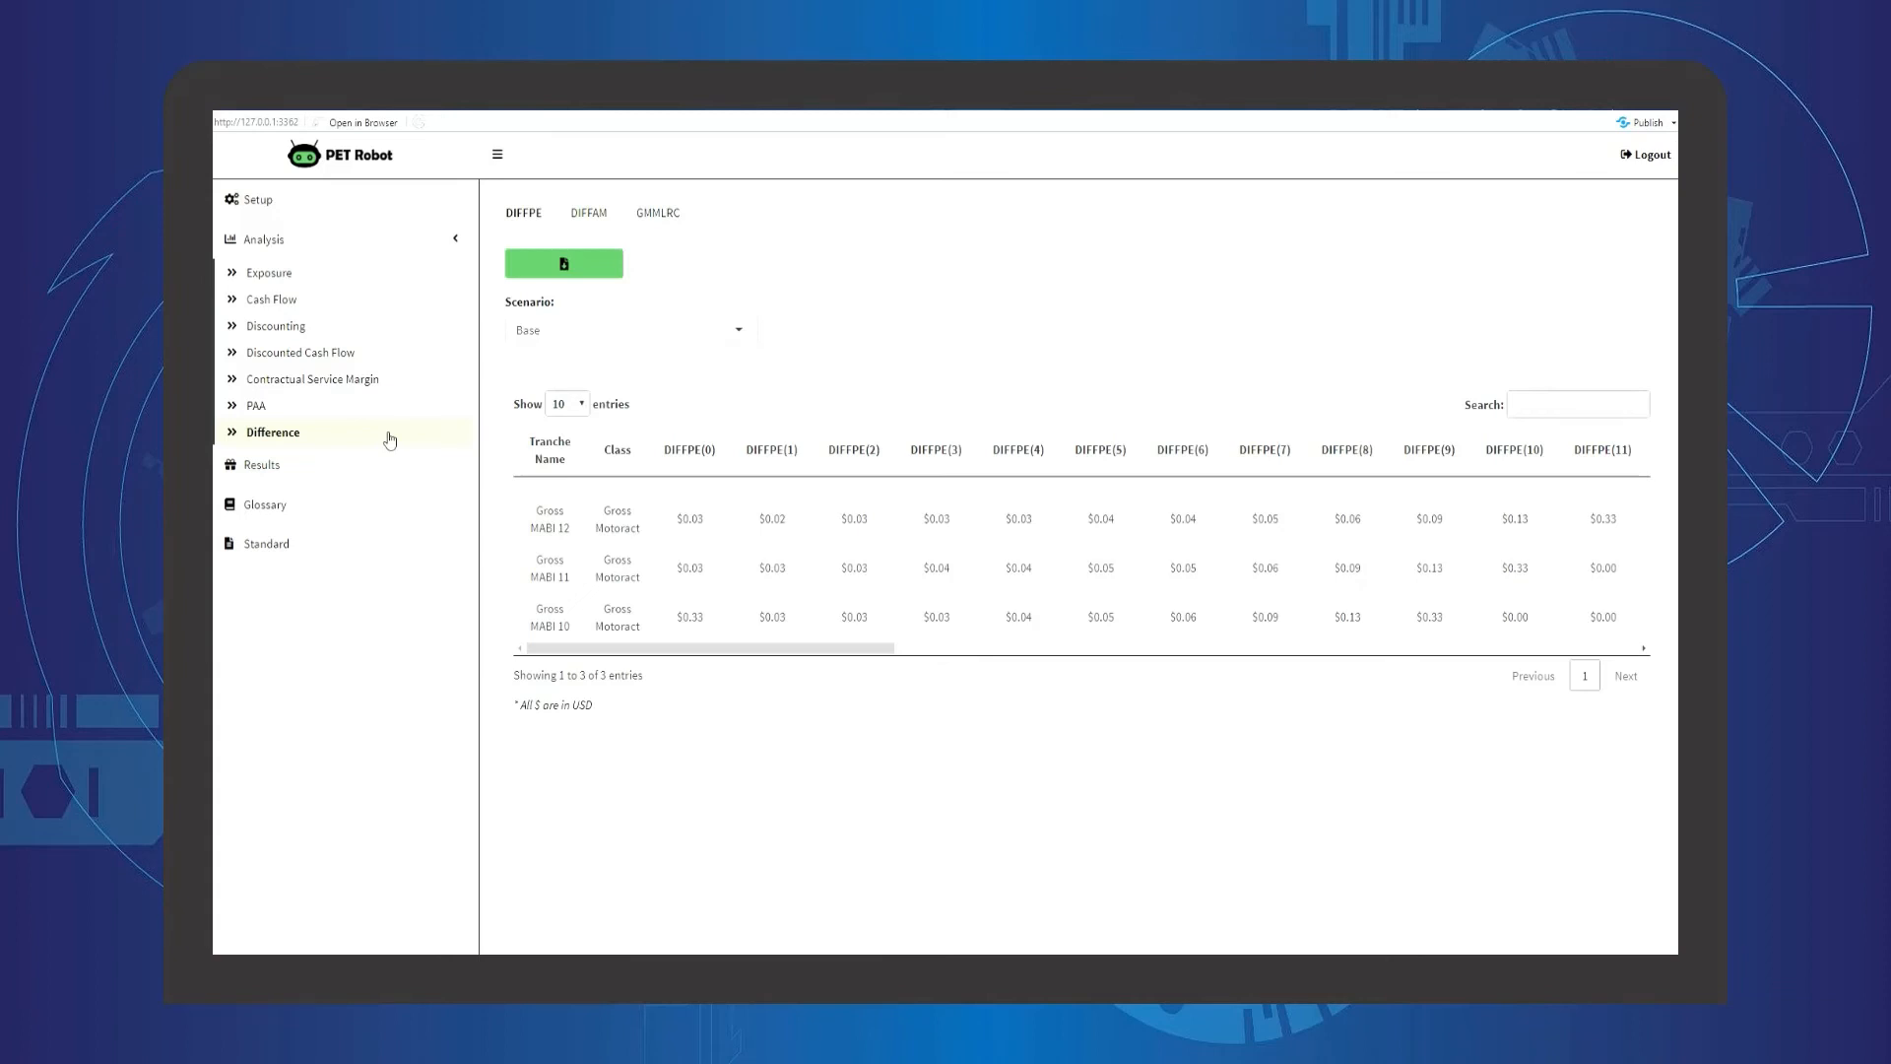
Show the Results page with the eligibility table and GMM-versus-PAA comparison charts.
{"action": "left_click", "coordinate": [353, 468]}
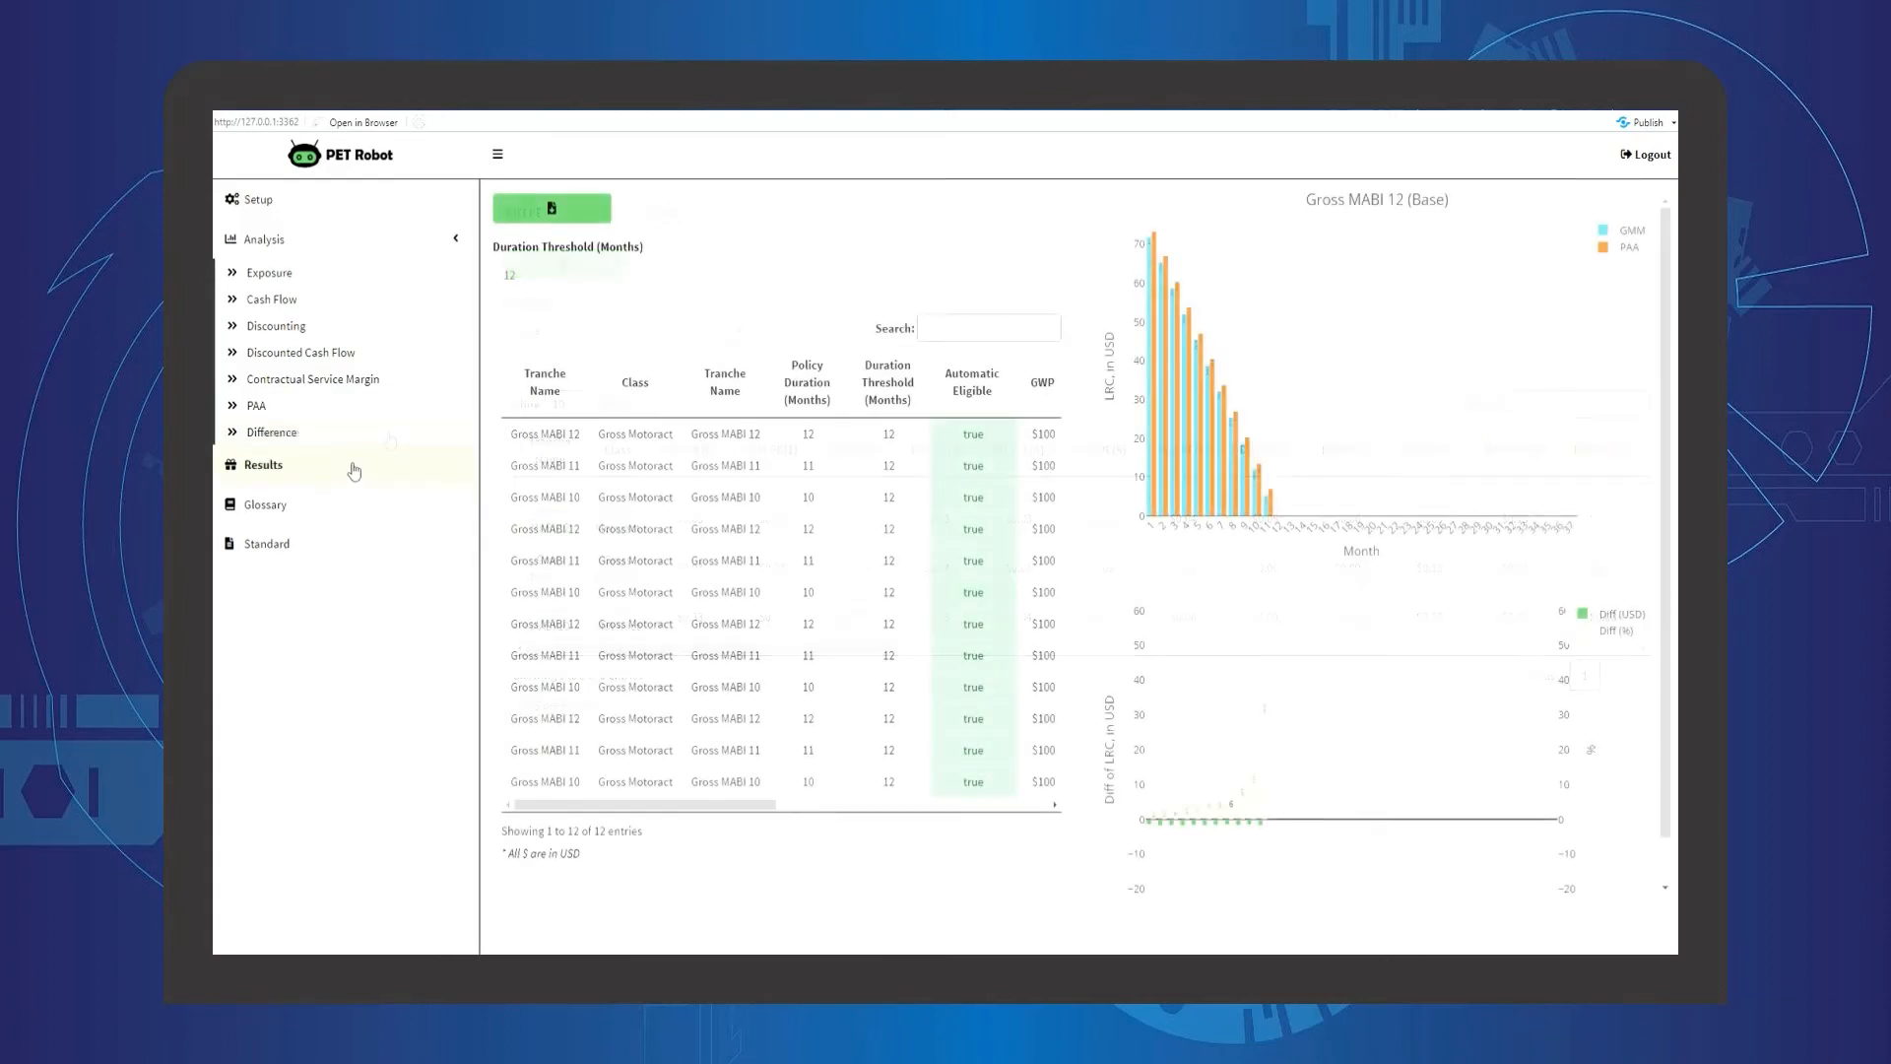